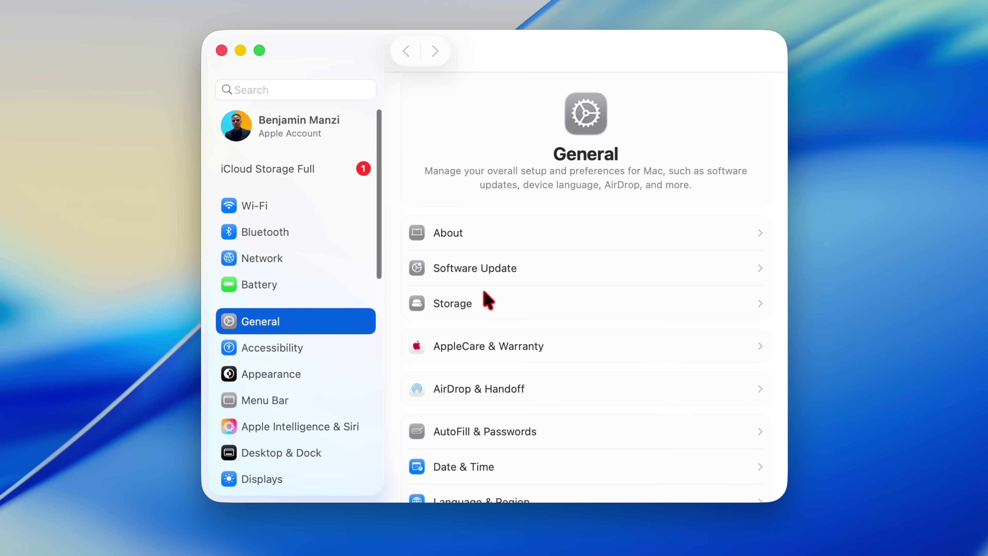
Open Software Update to find macOS Tahoe 26 Beta 2 (4.13 GB) available.
{"action": "left_click", "coordinate": [486, 280]}
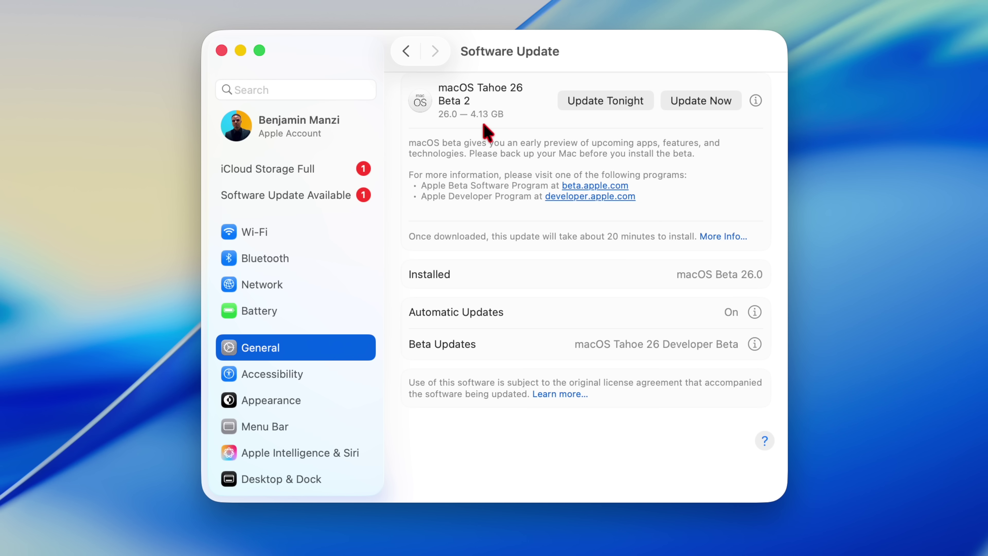
{"action": "scroll", "coordinate": [473, 132], "scroll_direction": "down", "scroll_amount": 2}
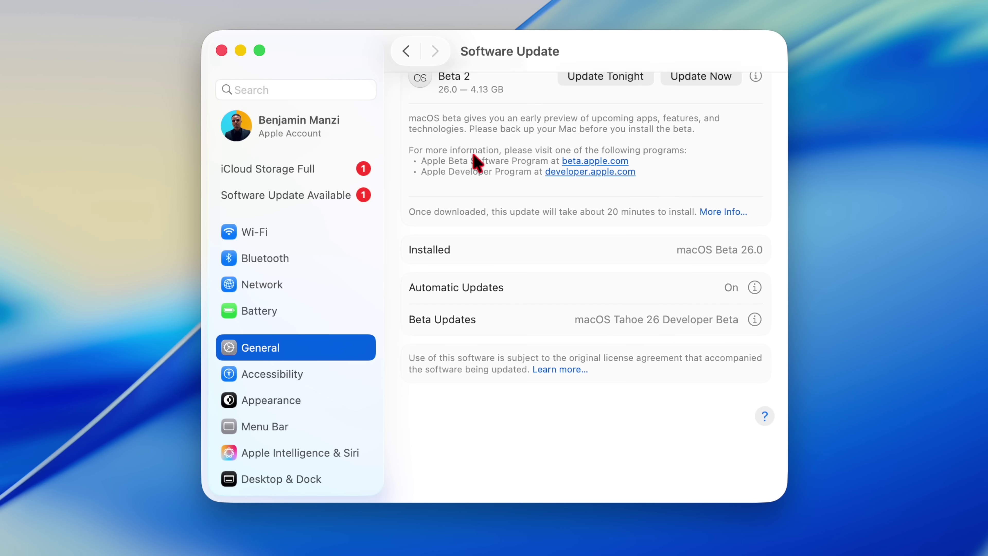
{"action": "scroll", "coordinate": [470, 158], "scroll_direction": "up", "scroll_amount": 2}
Switch to Safari and scroll Apple Developer's Downloads page listing macOS 26 beta 2 (25A5295e).
{"action": "left_click", "coordinate": [304, 535]}
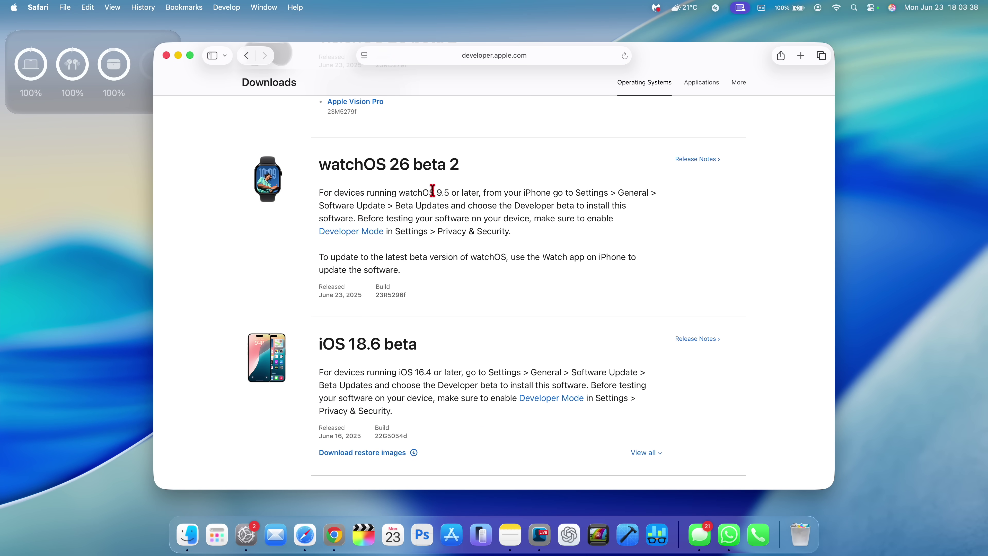
{"action": "scroll", "coordinate": [432, 191], "scroll_direction": "up", "scroll_amount": 6}
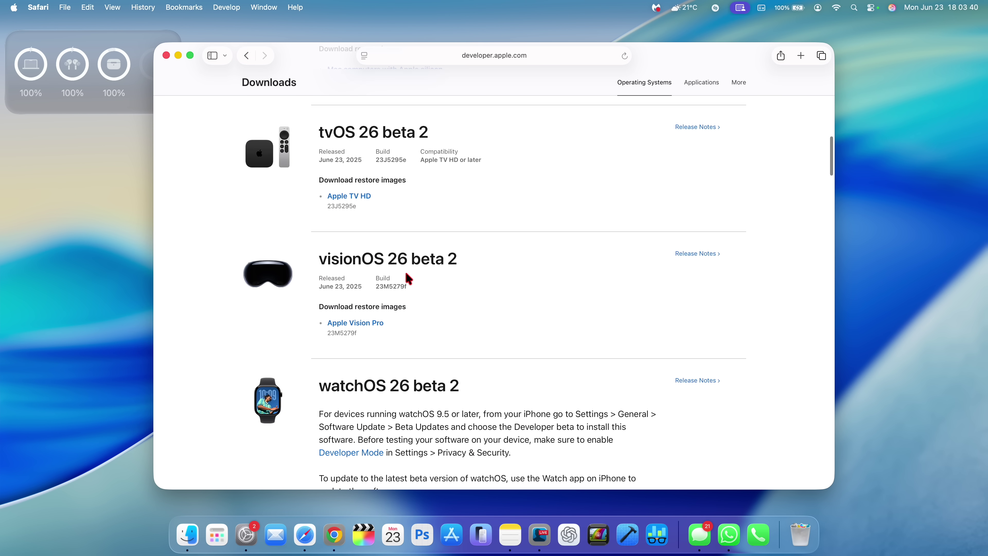
{"action": "scroll", "coordinate": [408, 278], "scroll_direction": "up", "scroll_amount": 7}
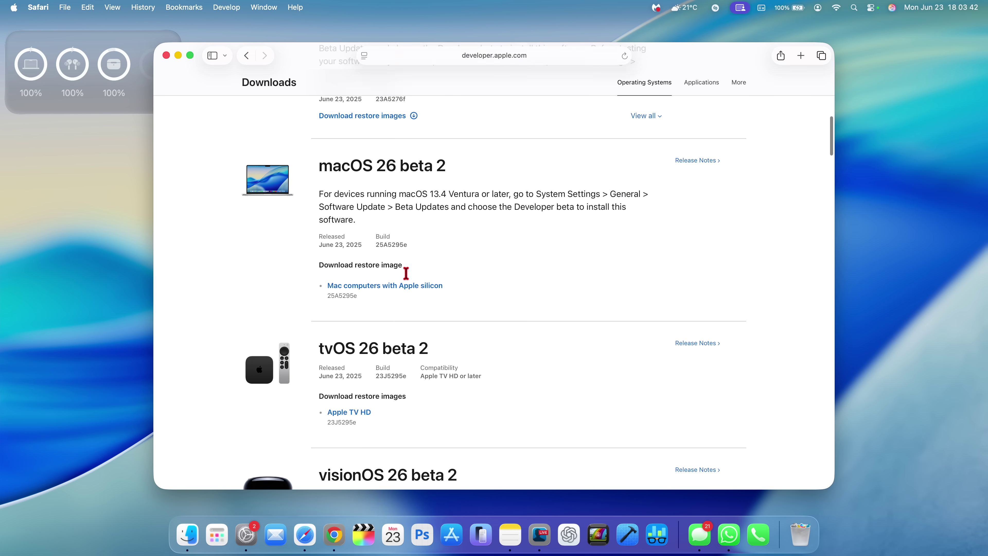
{"action": "scroll", "coordinate": [406, 273], "scroll_direction": "up", "scroll_amount": 8}
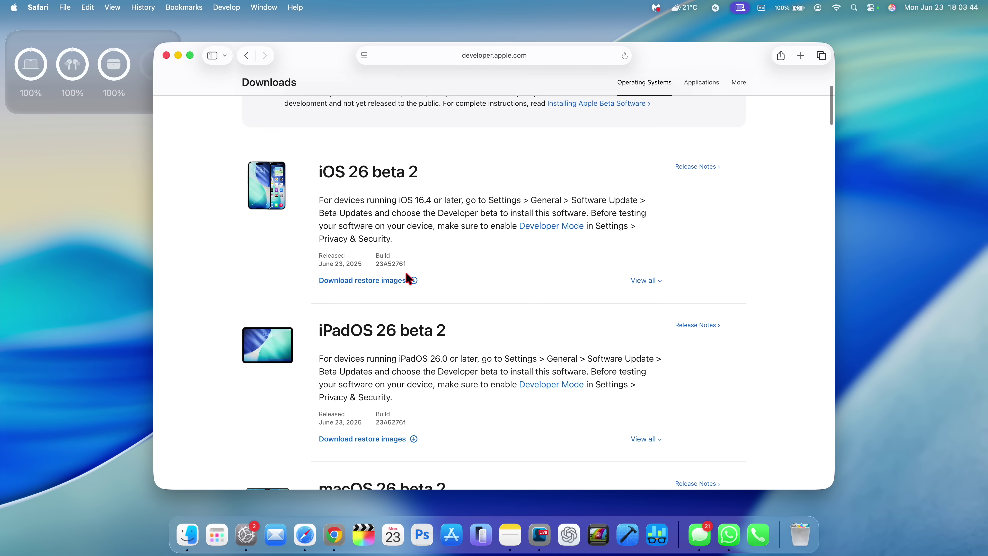
{"action": "scroll", "coordinate": [405, 270], "scroll_direction": "up", "scroll_amount": 4}
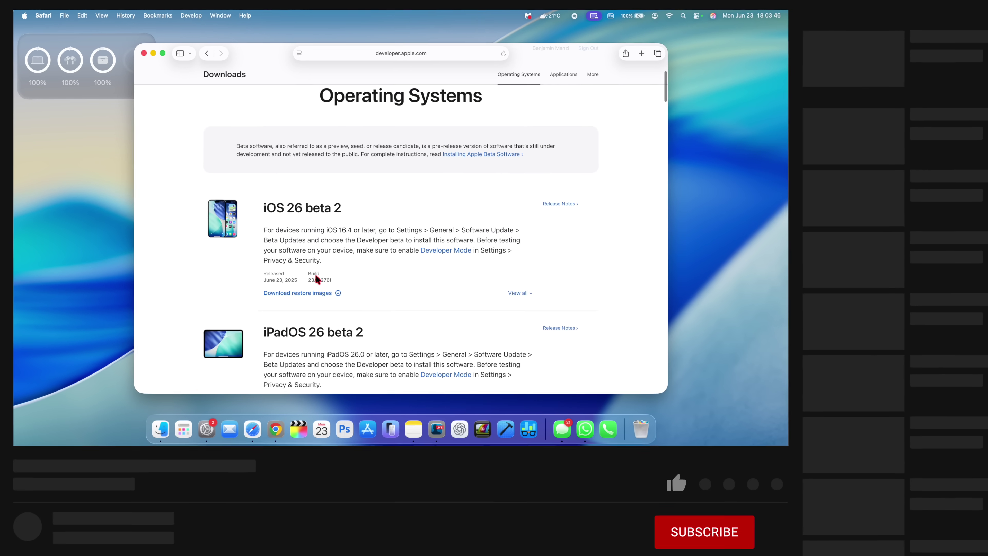
{"action": "scroll", "coordinate": [324, 221], "scroll_direction": "up", "scroll_amount": 2}
{"action": "scroll", "coordinate": [325, 220], "scroll_direction": "down", "scroll_amount": 15}
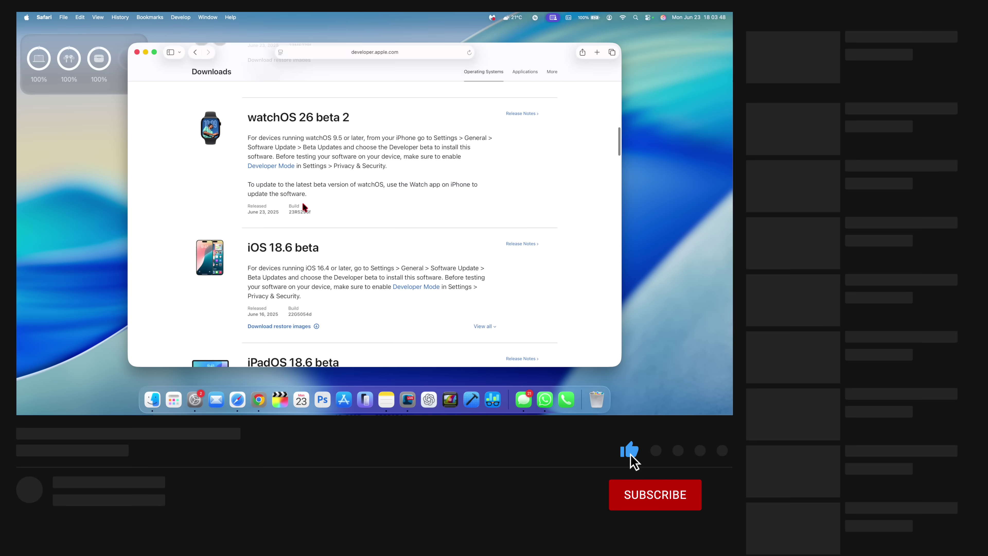
{"action": "scroll", "coordinate": [303, 204], "scroll_direction": "down", "scroll_amount": 10}
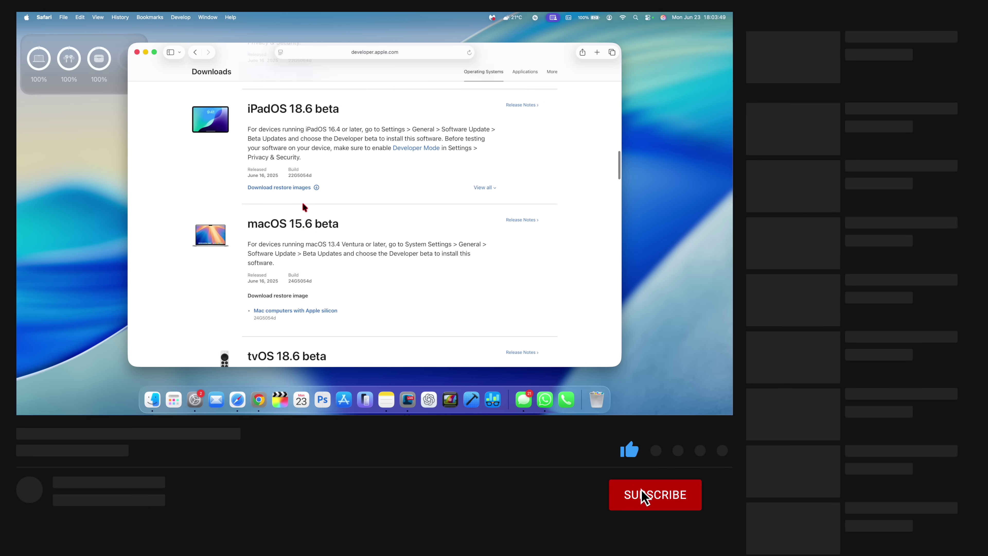
Minimize Safari, choose Update Now for macOS Tahoe 26 Beta 2, and agree to the licence.
{"action": "left_click", "coordinate": [144, 53]}
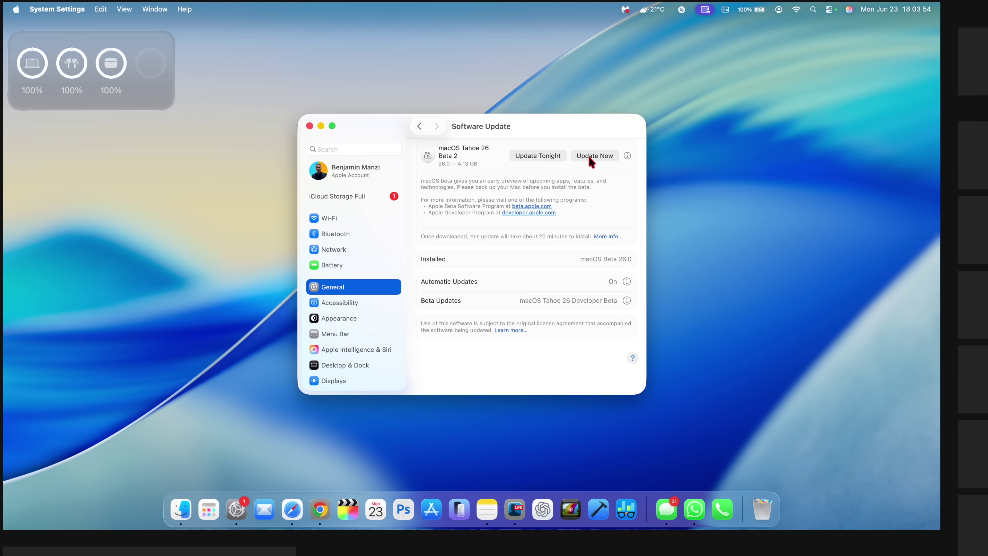
{"action": "left_click", "coordinate": [468, 129]}
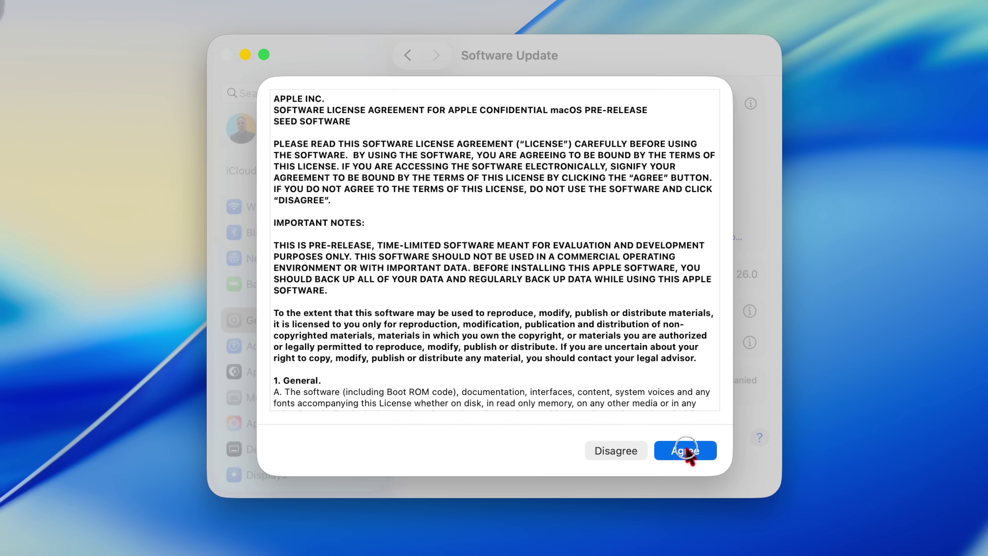
{"action": "left_click", "coordinate": [610, 381]}
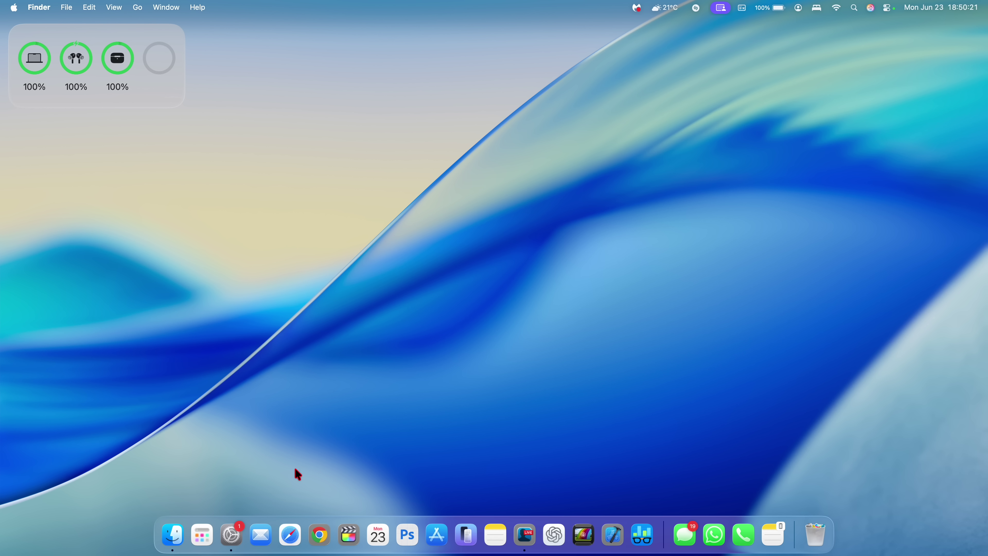
After the update restart, open System Settings from the Dock.
{"action": "left_click", "coordinate": [231, 523]}
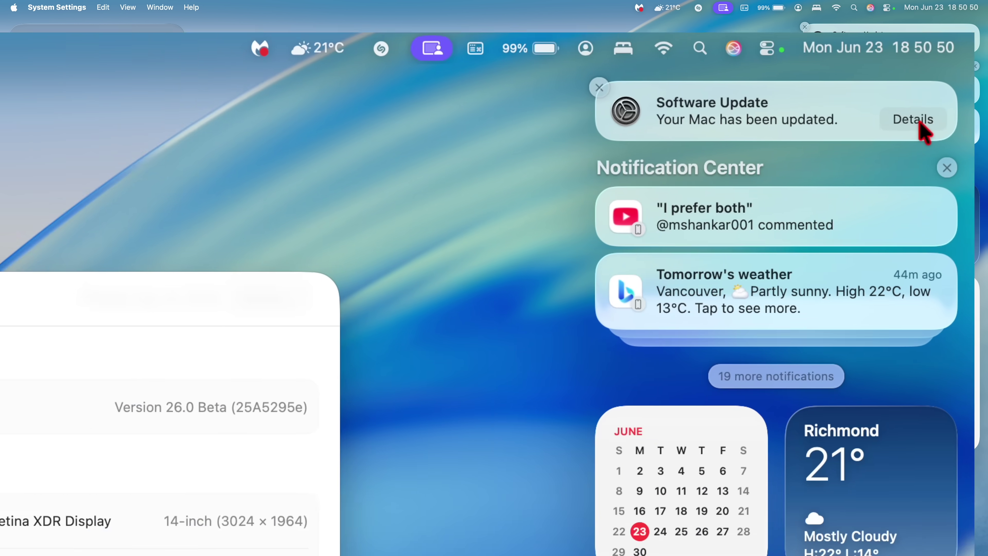
Open the update notification's details and dismiss Notification Center.
{"action": "left_click", "coordinate": [913, 119]}
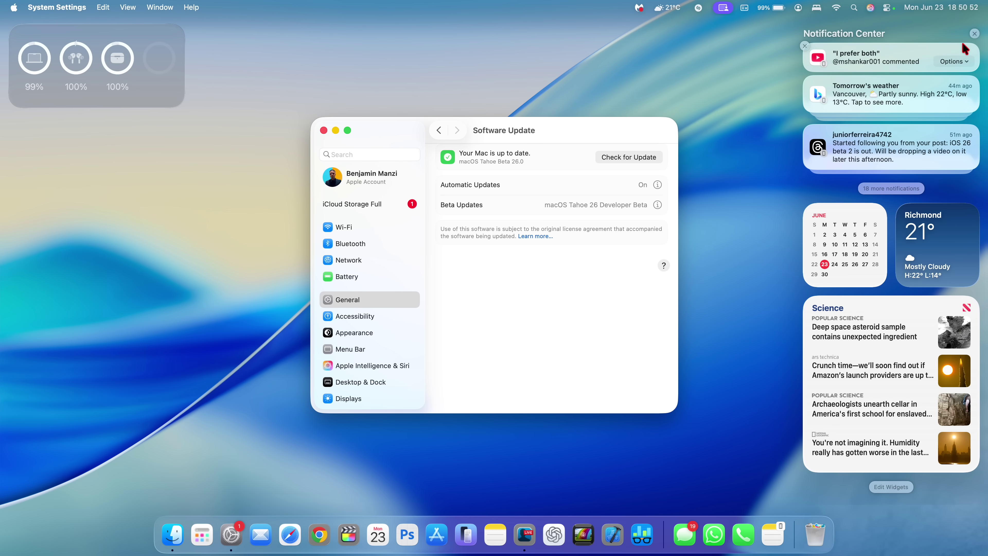
{"action": "left_click", "coordinate": [545, 141]}
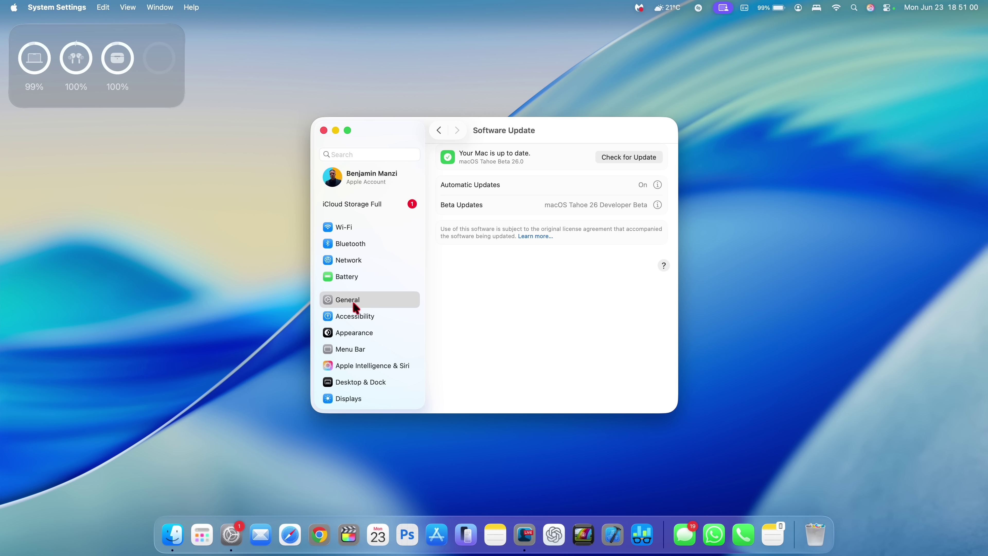
Show General > Storage info for macOS: version 26.0, build 25A5295e, Apple Intelligence 13.02 GB.
{"action": "left_click", "coordinate": [369, 305]}
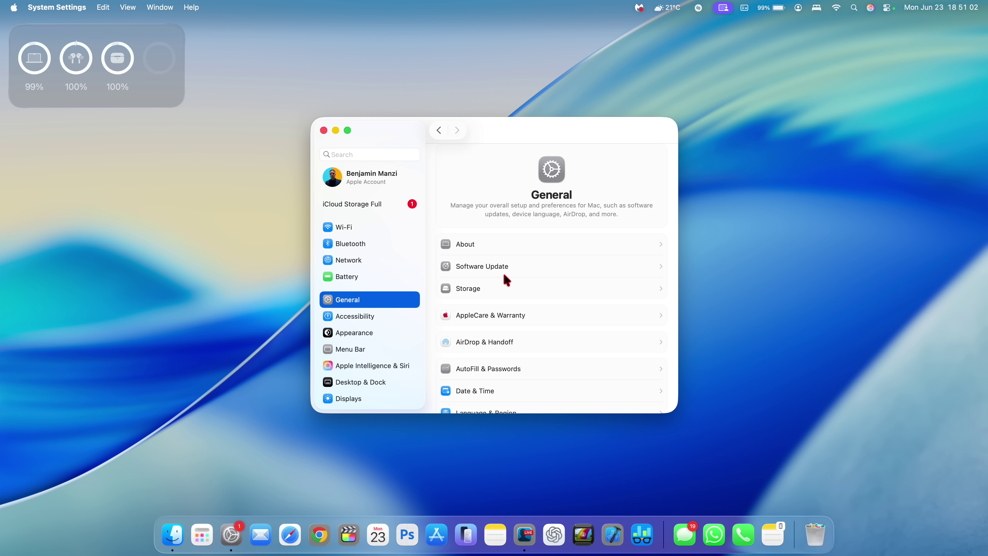
{"action": "left_click", "coordinate": [497, 286]}
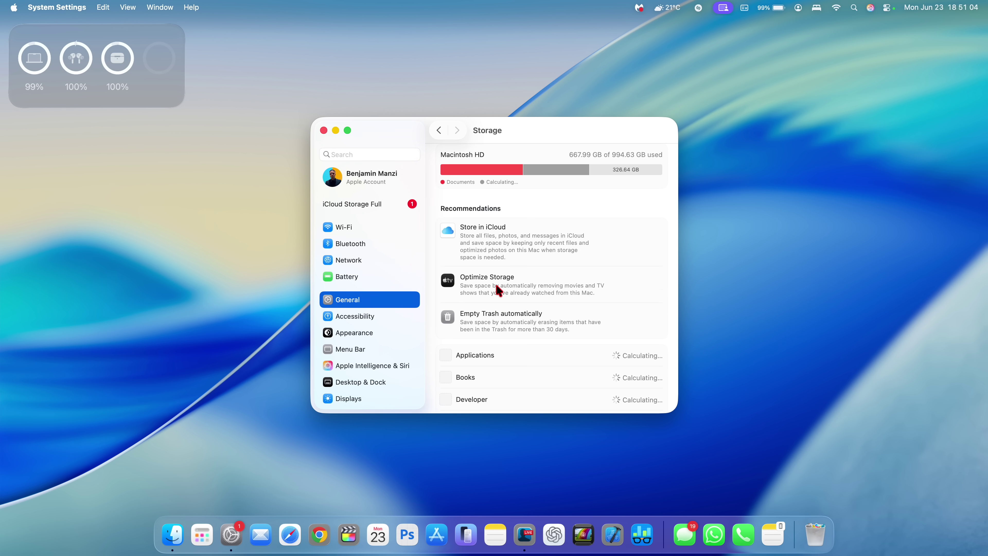
{"action": "scroll", "coordinate": [499, 290], "scroll_direction": "down", "scroll_amount": 10}
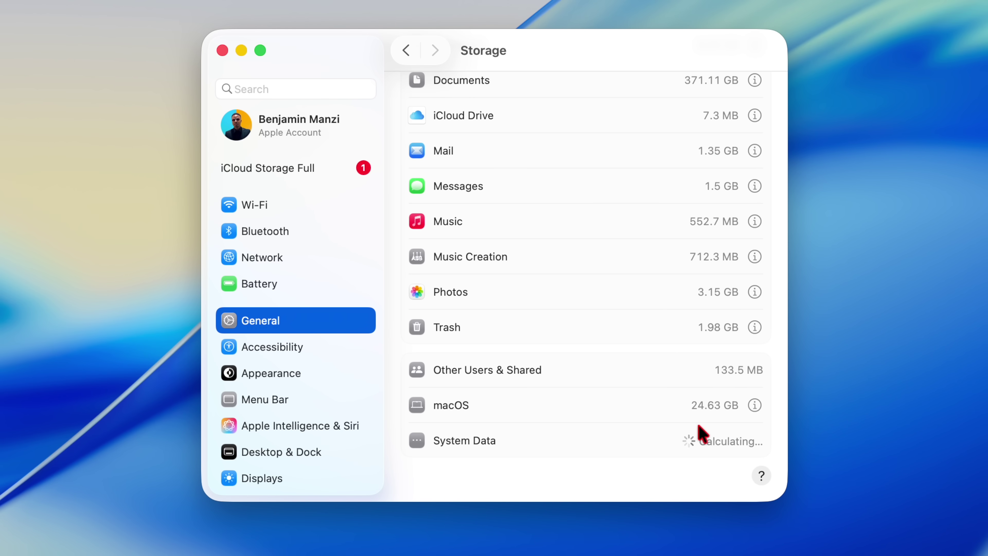
{"action": "left_click", "coordinate": [755, 405]}
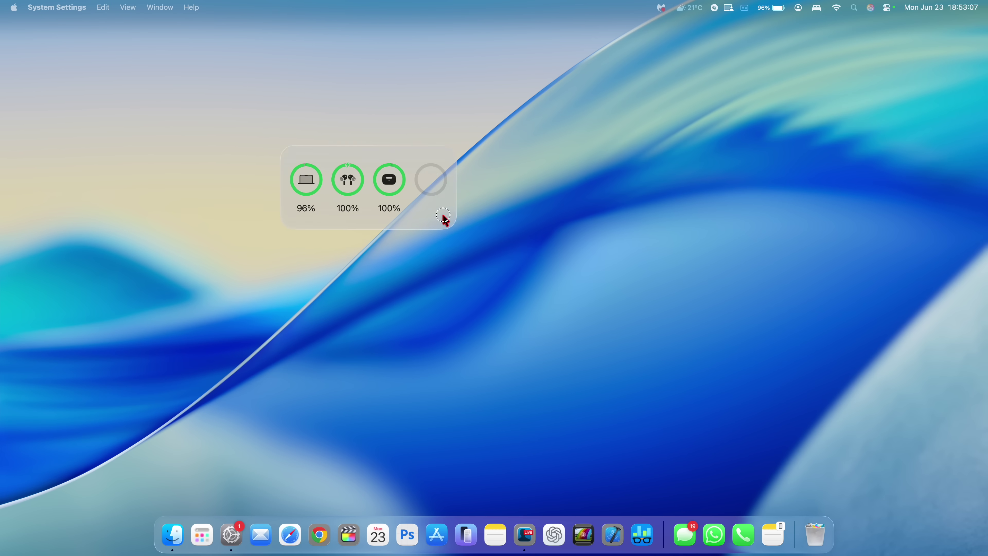
Drag the Batteries widget to the desktop centre, then back to the top-left corner.
{"action": "left_click_drag", "start_coordinate": [445, 218], "coordinate": [203, 328]}
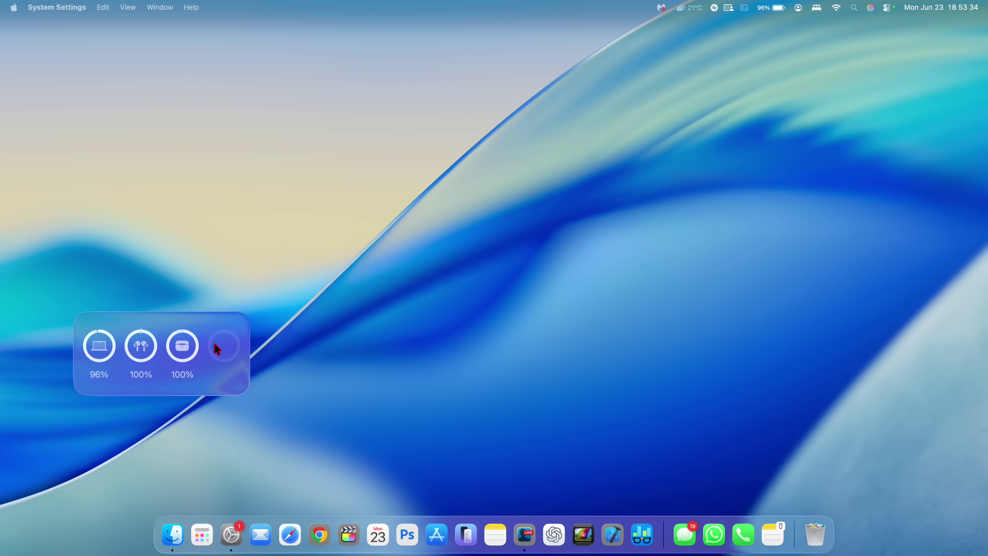
{"action": "left_click_drag", "start_coordinate": [211, 325], "coordinate": [148, 37]}
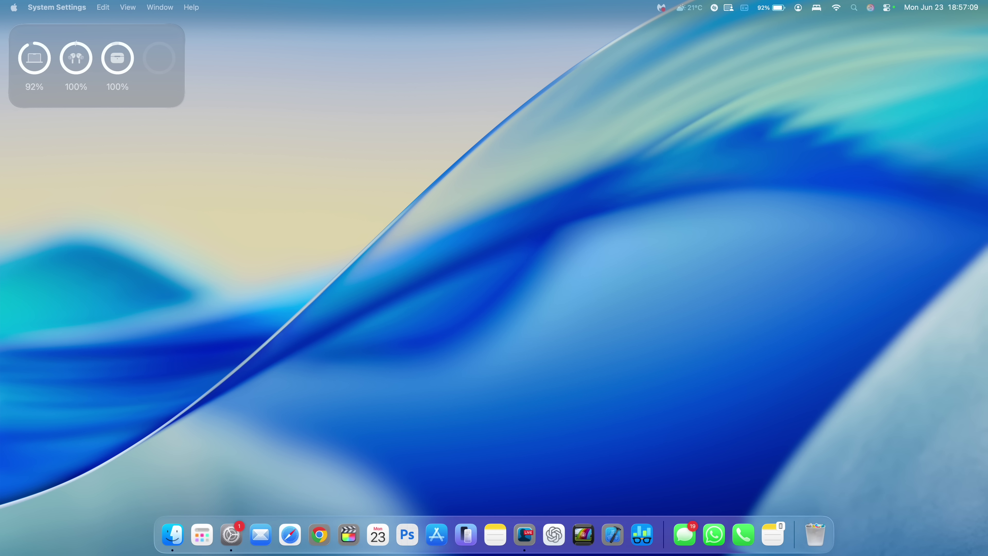
{"action": "left_click", "coordinate": [888, 7]}
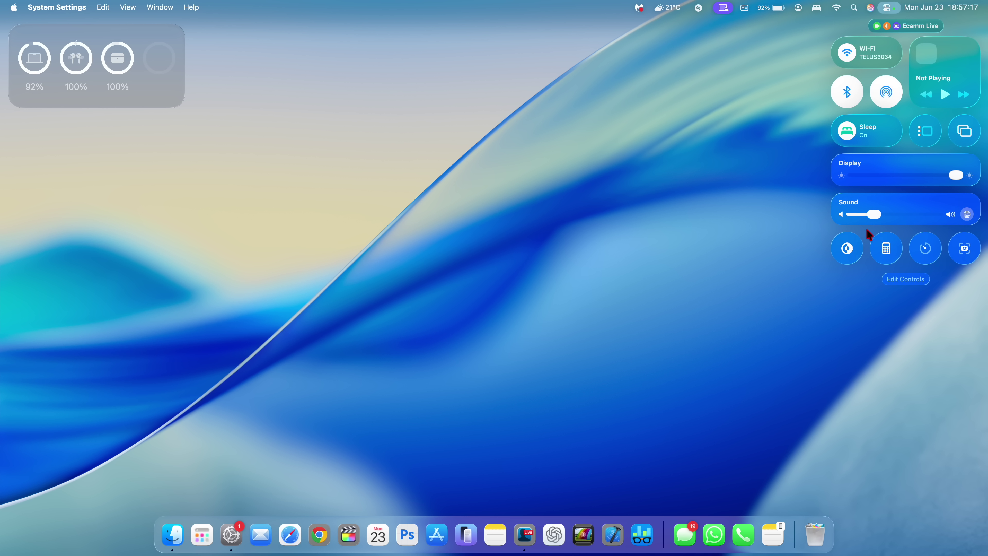
{"action": "left_click", "coordinate": [887, 7]}
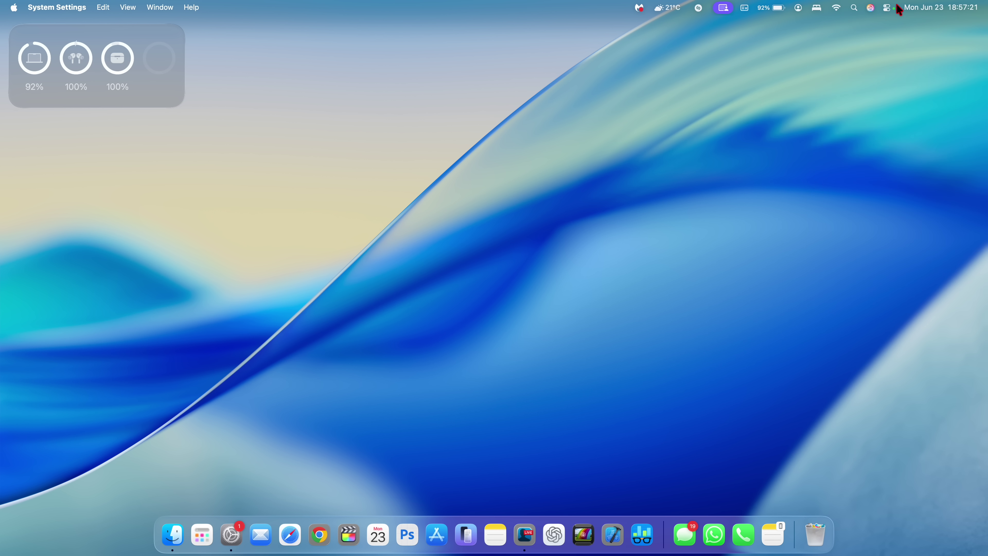
{"action": "left_click", "coordinate": [888, 8]}
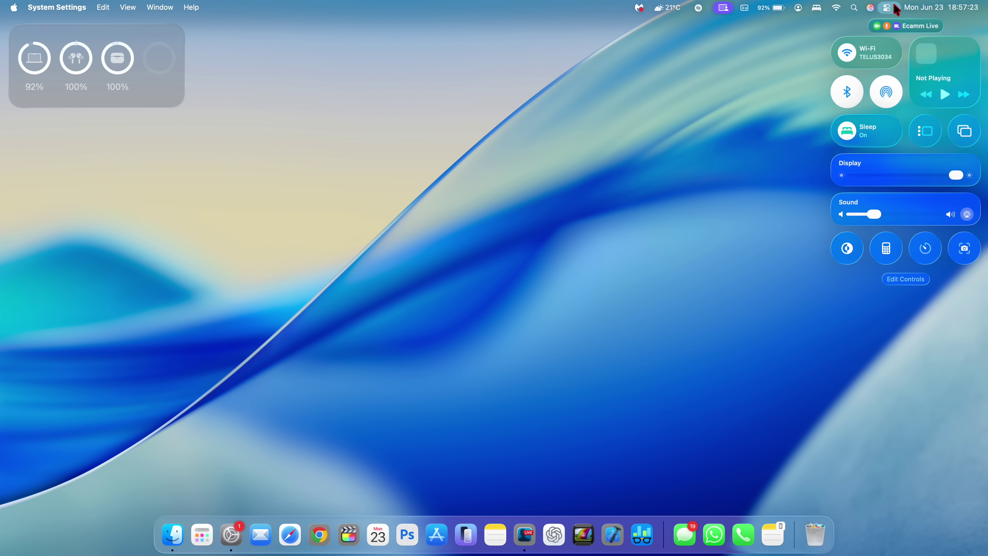
{"action": "left_click", "coordinate": [894, 7]}
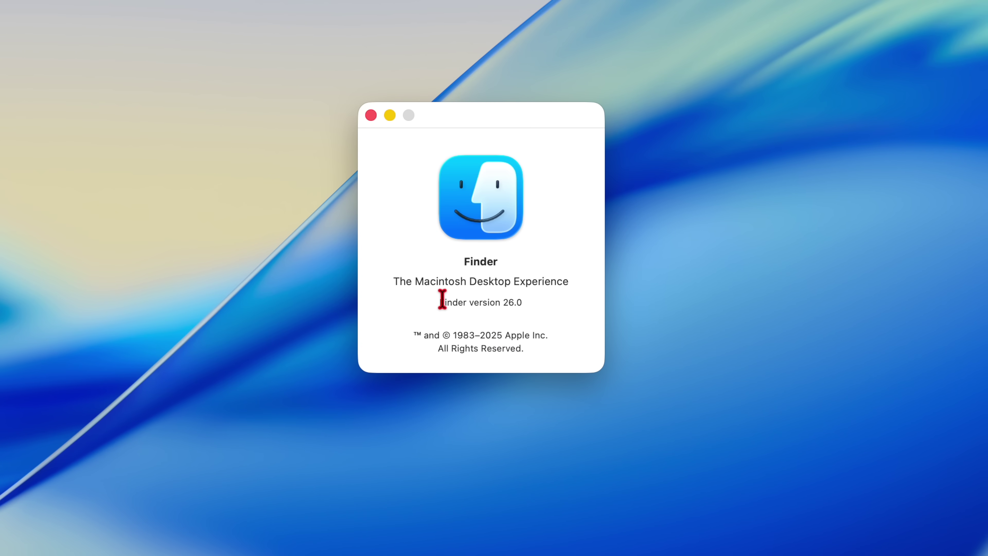
Select the Finder version number 26.0 in the About Finder window.
{"action": "left_click_drag", "start_coordinate": [504, 303], "coordinate": [538, 302]}
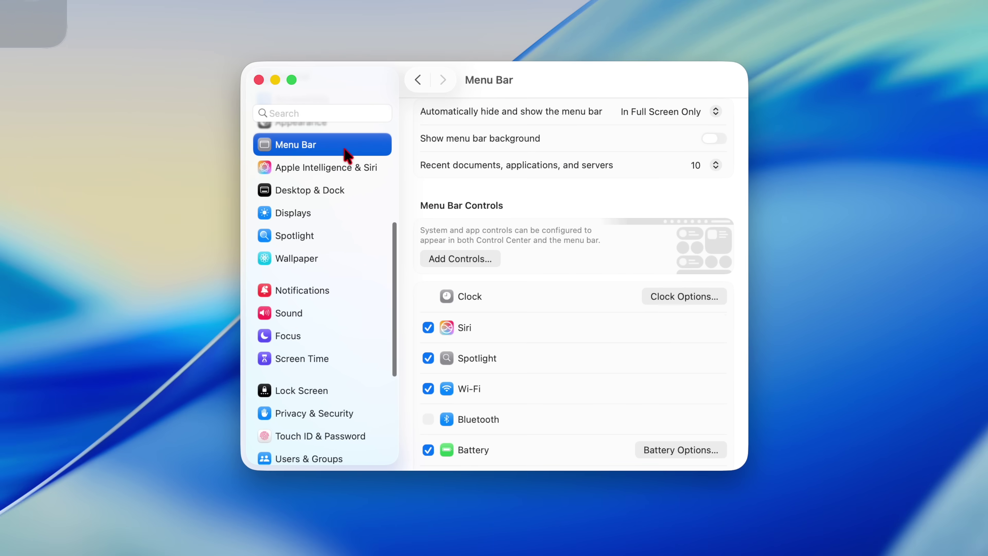
{"action": "scroll", "coordinate": [568, 219], "scroll_direction": "up", "scroll_amount": 2}
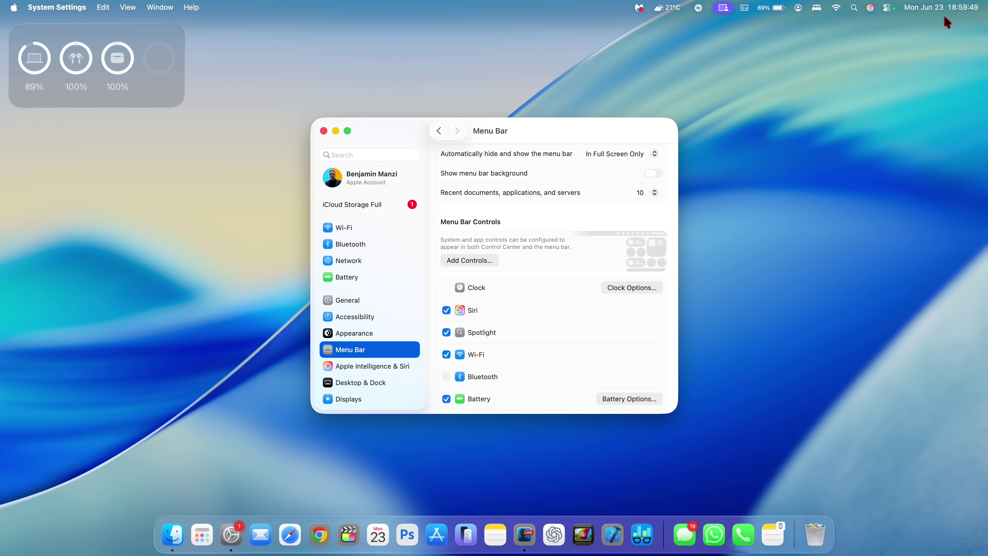
{"action": "left_click", "coordinate": [650, 174]}
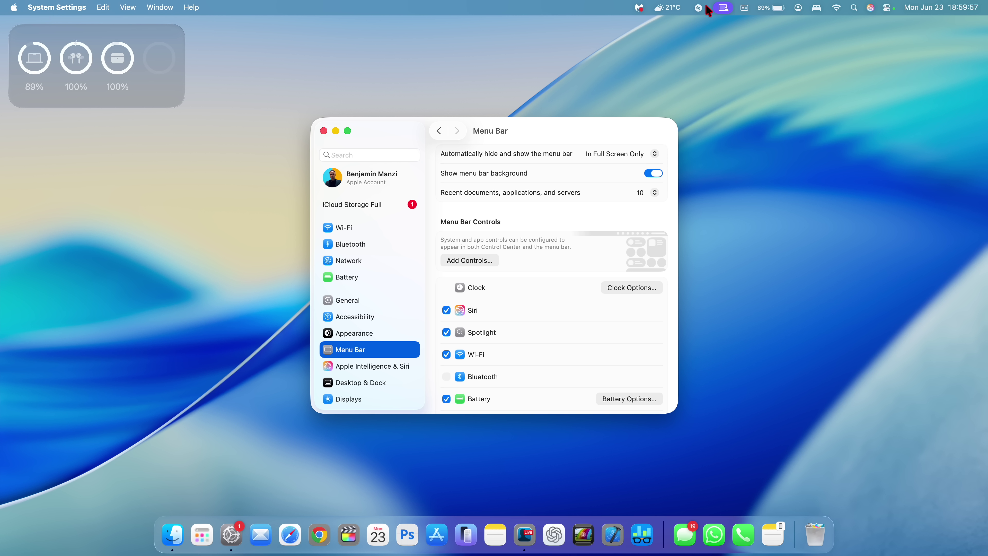
{"action": "left_click", "coordinate": [653, 174]}
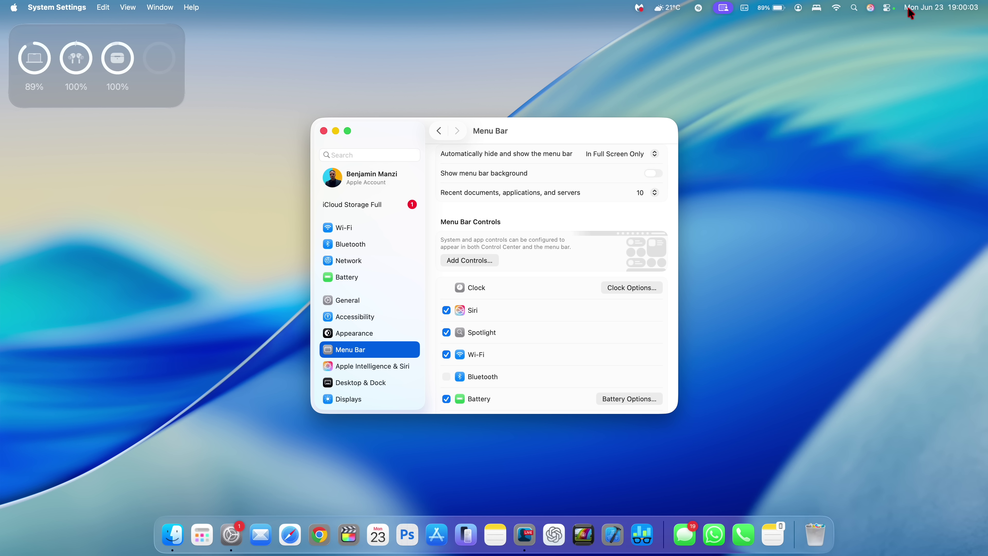
{"action": "left_click", "coordinate": [649, 175]}
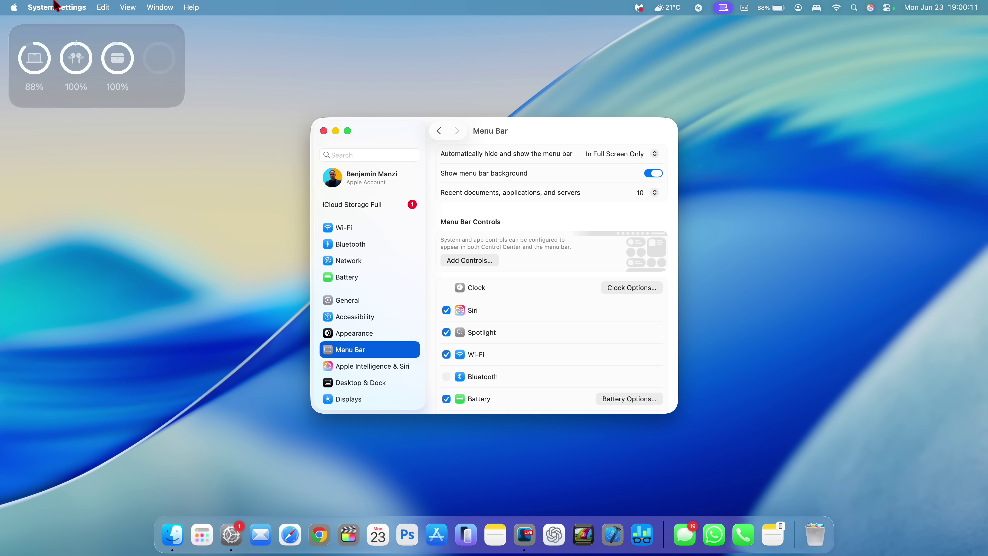
{"action": "left_click", "coordinate": [660, 174]}
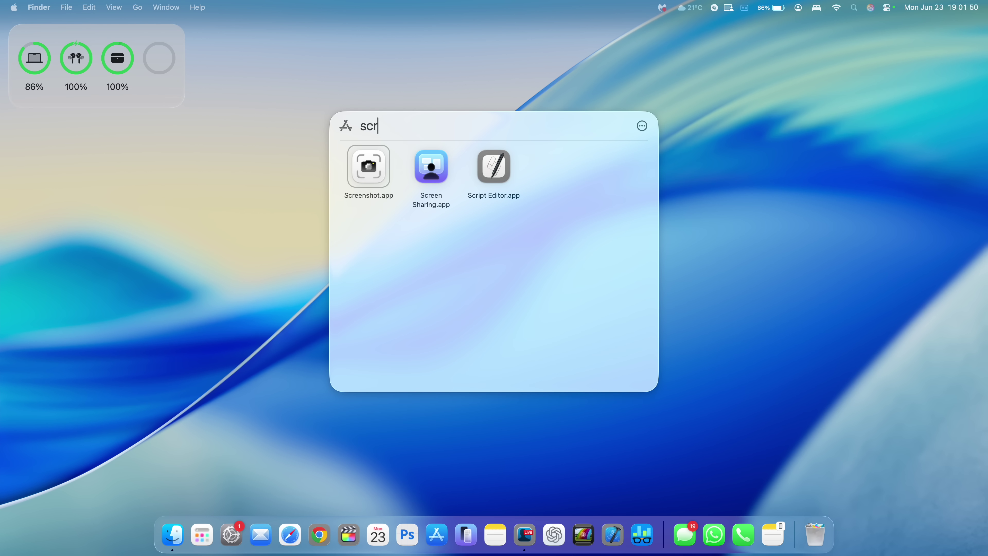
Launch Screenshot.app from the Spotlight results.
{"action": "key", "text": "Return"}
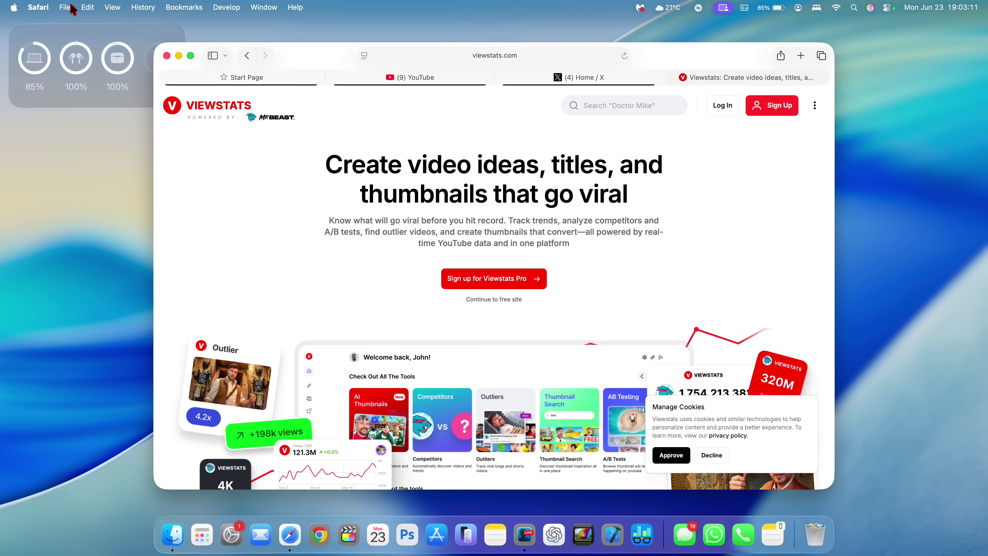
{"action": "left_click", "coordinate": [37, 7]}
{"action": "left_click", "coordinate": [43, 25]}
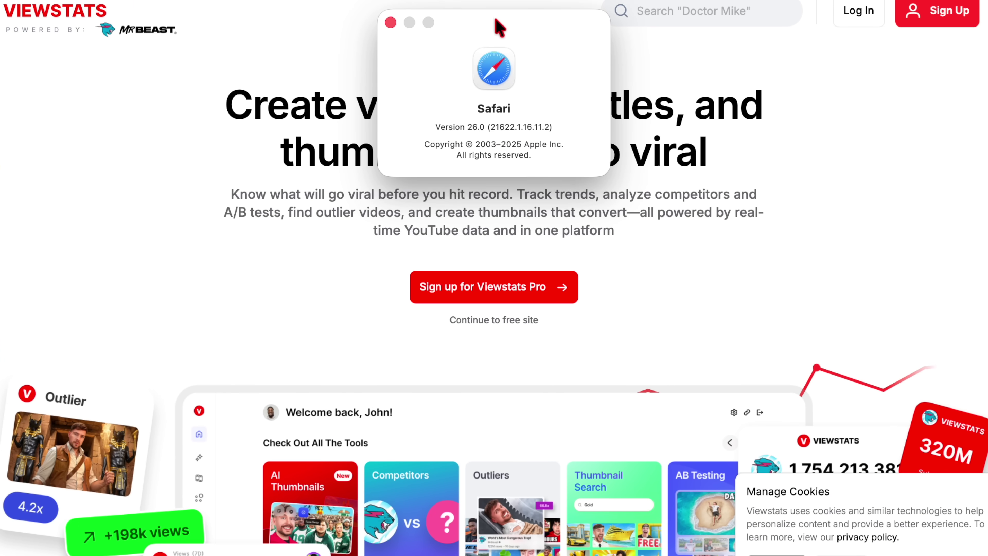
{"action": "left_click_drag", "start_coordinate": [495, 115], "coordinate": [552, 162]}
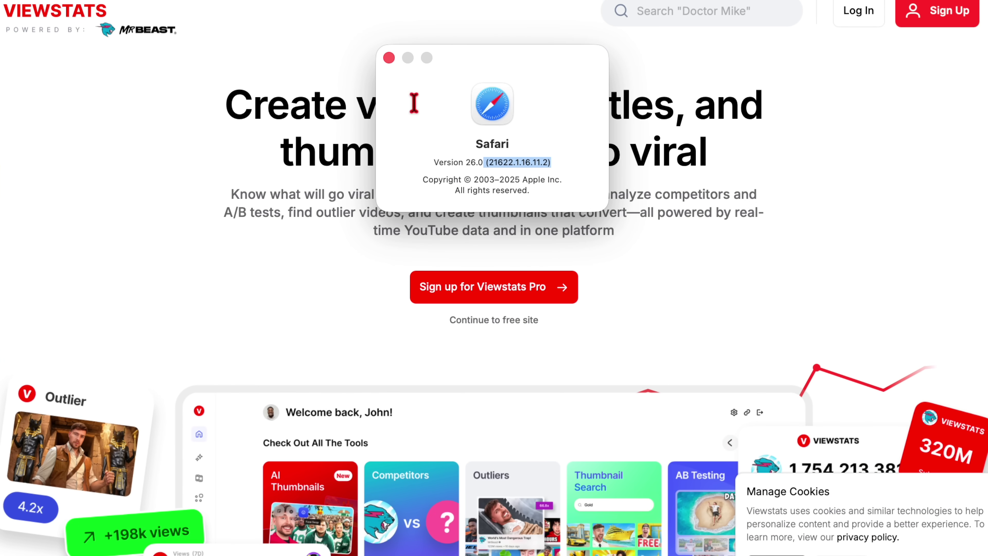
{"action": "left_click", "coordinate": [389, 58]}
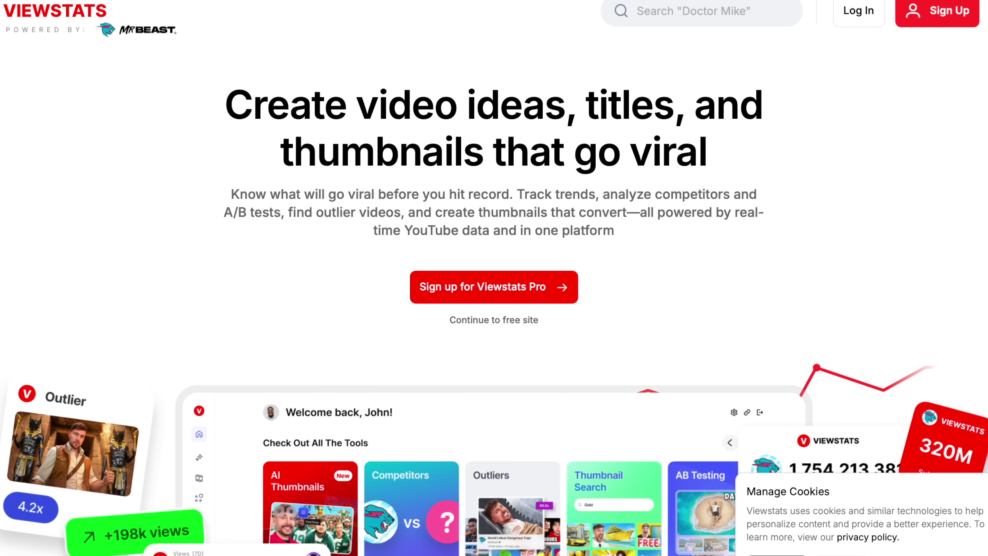
{"action": "left_click", "coordinate": [280, 77]}
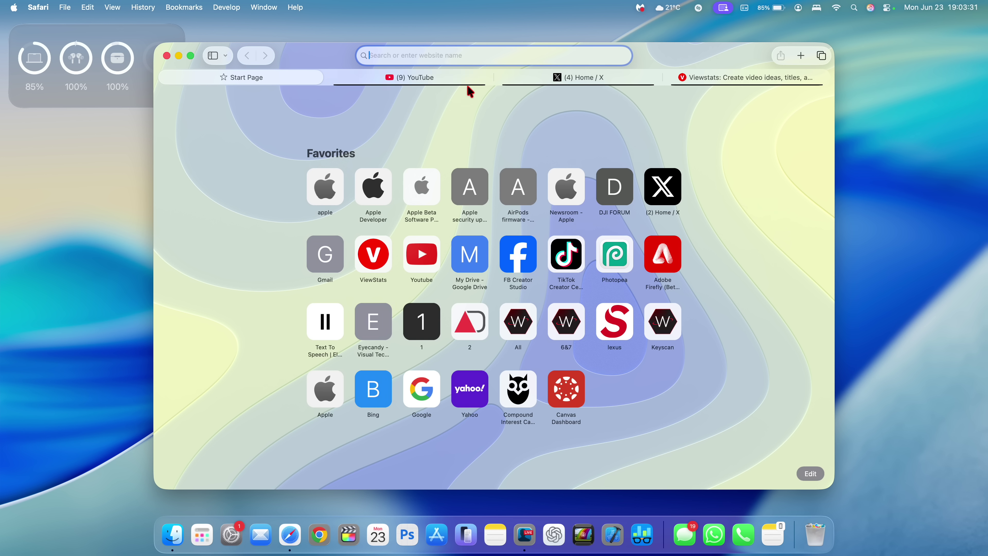
{"action": "left_click", "coordinate": [585, 82]}
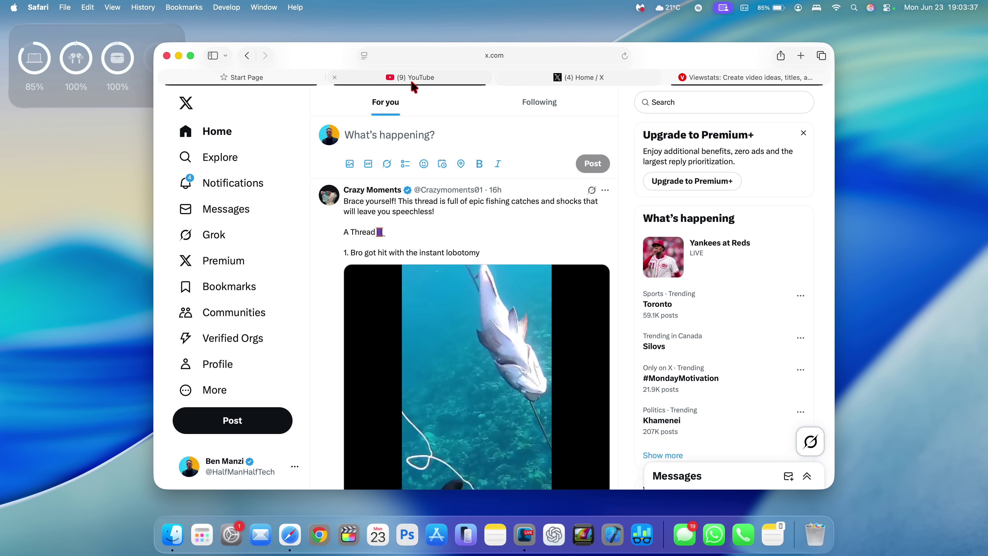
{"action": "left_click", "coordinate": [412, 83]}
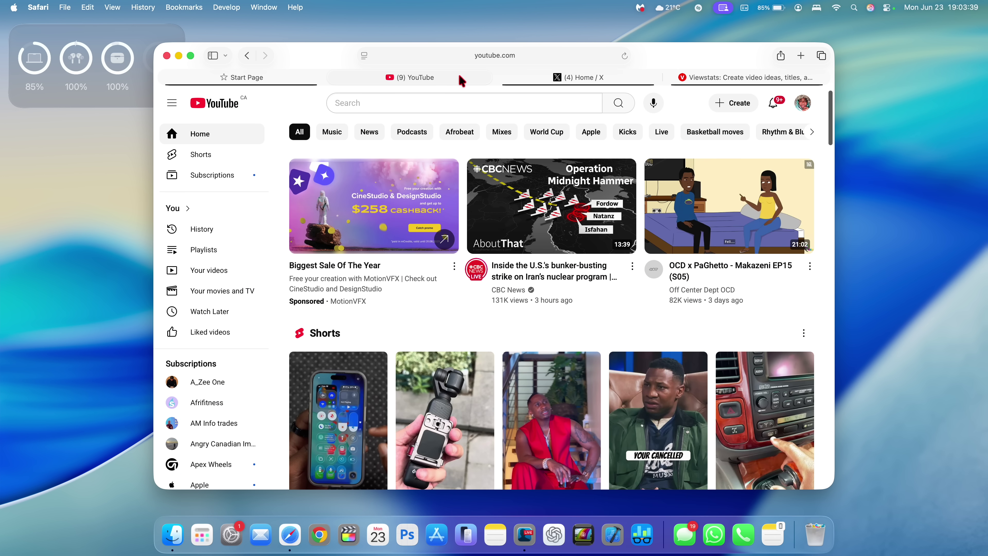
{"action": "left_click", "coordinate": [760, 80]}
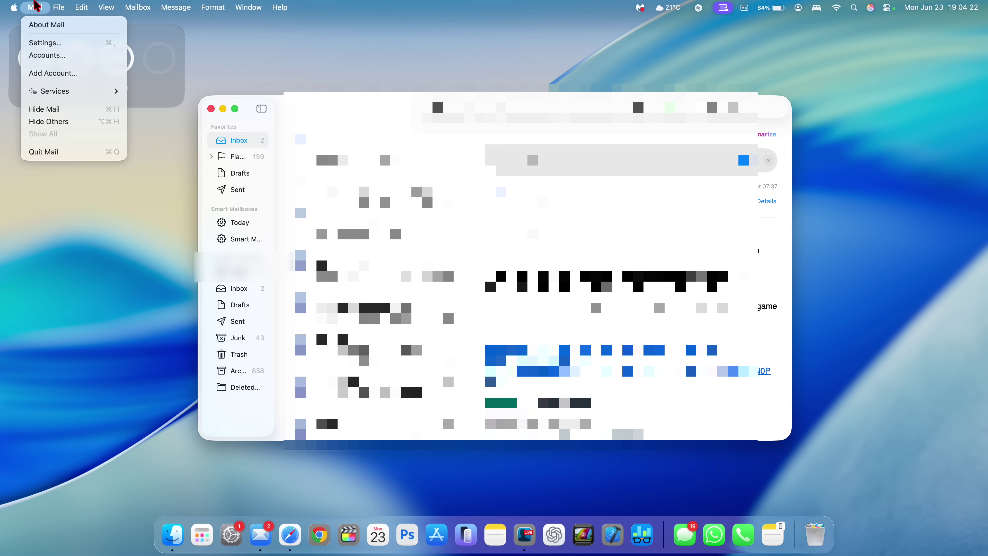
Show Mail's About window, move it aside, and start stepping through inbox messages.
{"action": "left_click", "coordinate": [36, 25]}
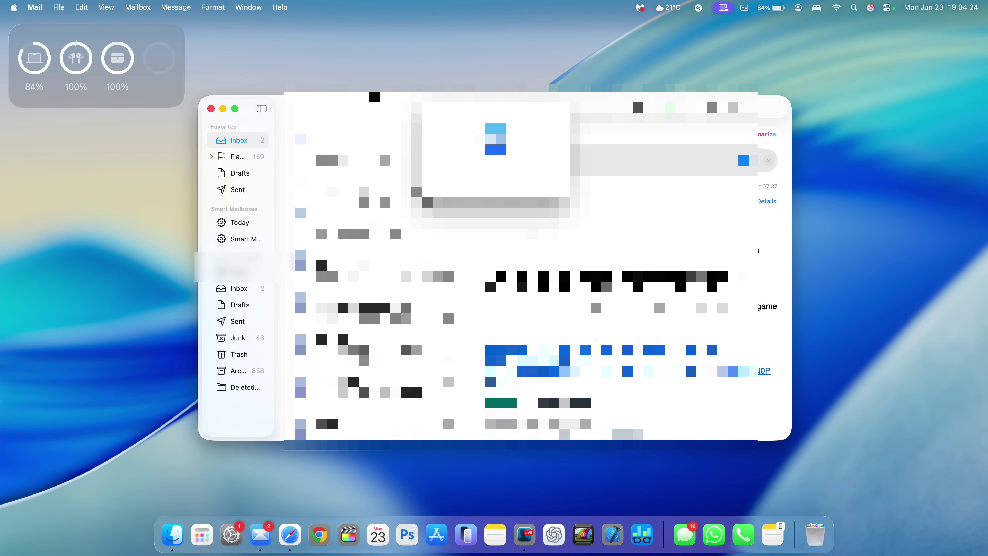
{"action": "left_click_drag", "start_coordinate": [510, 117], "coordinate": [108, 166]}
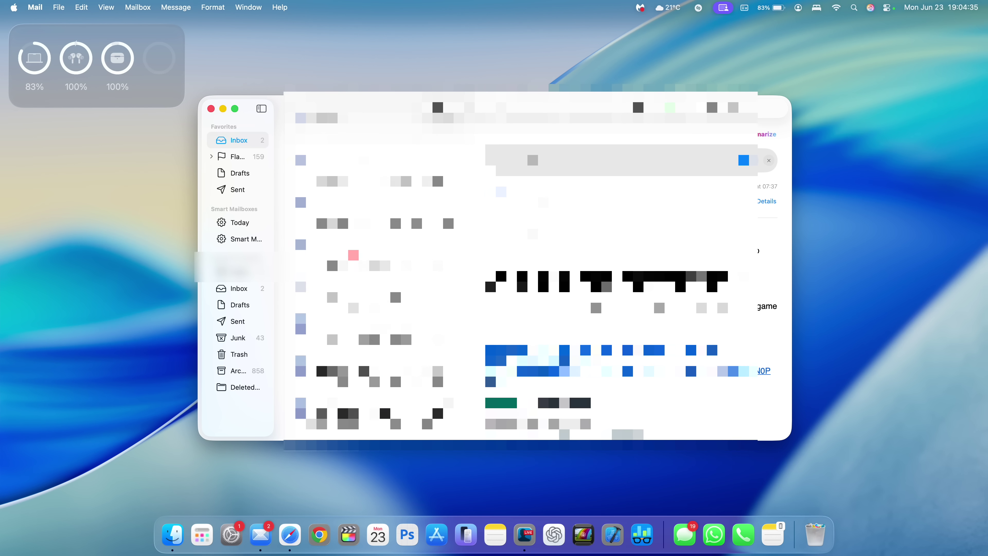
{"action": "key", "text": "Down"}
{"action": "key", "text": "Down"}
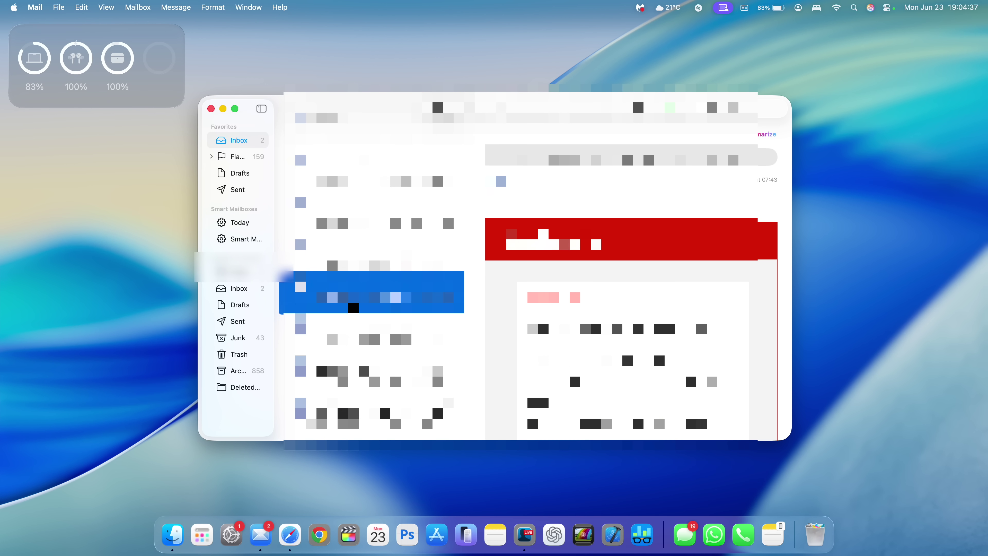
{"action": "key", "text": "Up"}
{"action": "key", "text": "Up"}
Keep reading inbox messages until the Inbox shows 1 unread and Archive 857.
{"action": "scroll", "coordinate": [372, 272], "scroll_direction": "up", "scroll_amount": 3}
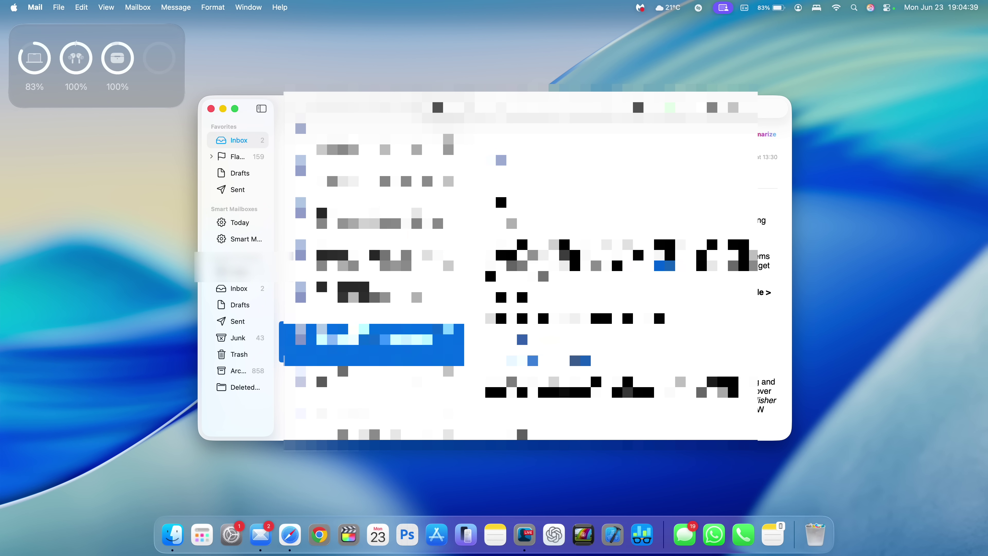
{"action": "left_click", "coordinate": [371, 218]}
{"action": "key", "text": "Up"}
{"action": "key", "text": "Down"}
{"action": "key", "text": "Down"}
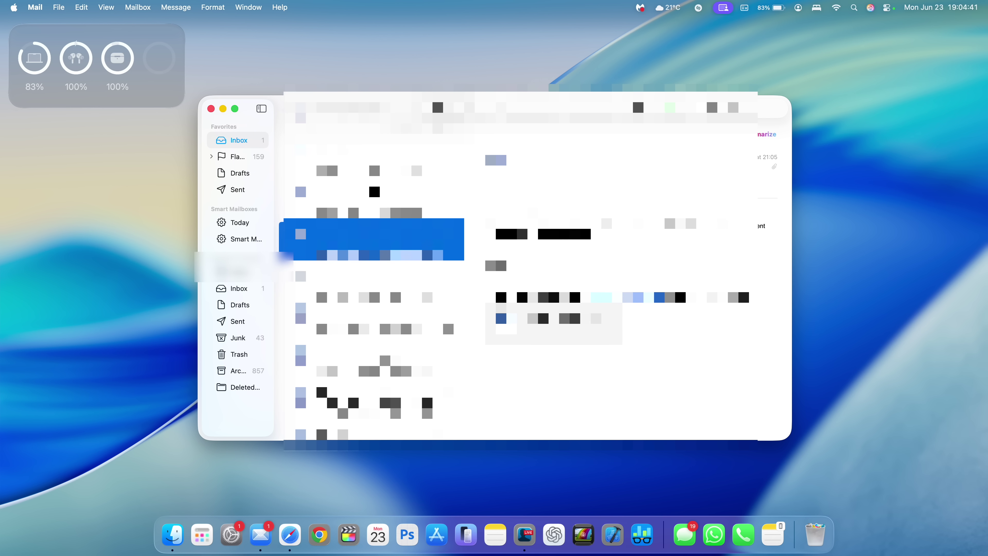
{"action": "key", "text": "Up"}
{"action": "key", "text": "Up"}
{"action": "scroll", "coordinate": [372, 273], "scroll_direction": "up", "scroll_amount": 4}
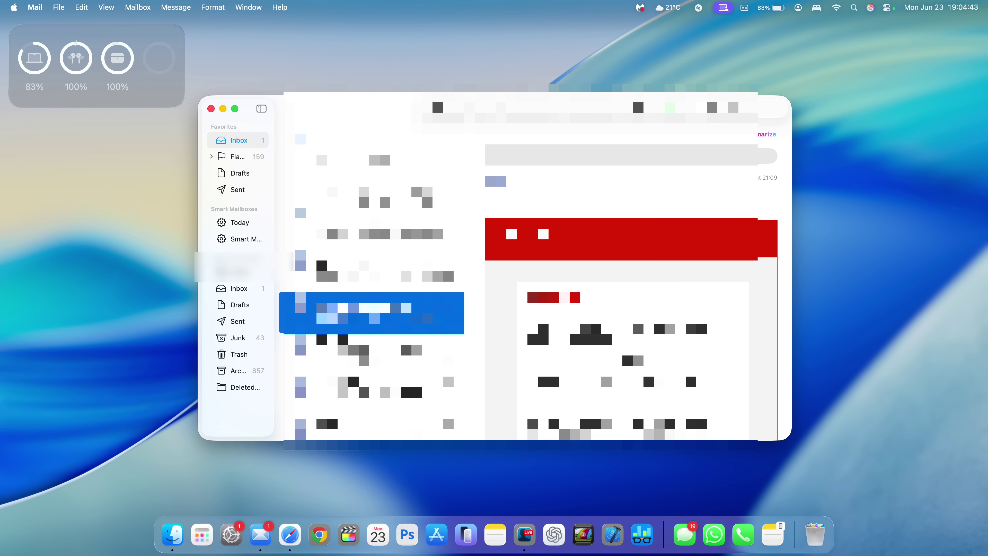
{"action": "key", "text": "Up"}
{"action": "key", "text": "Up"}
{"action": "key", "text": "Up"}
{"action": "key", "text": "Up"}
{"action": "key", "text": "Down"}
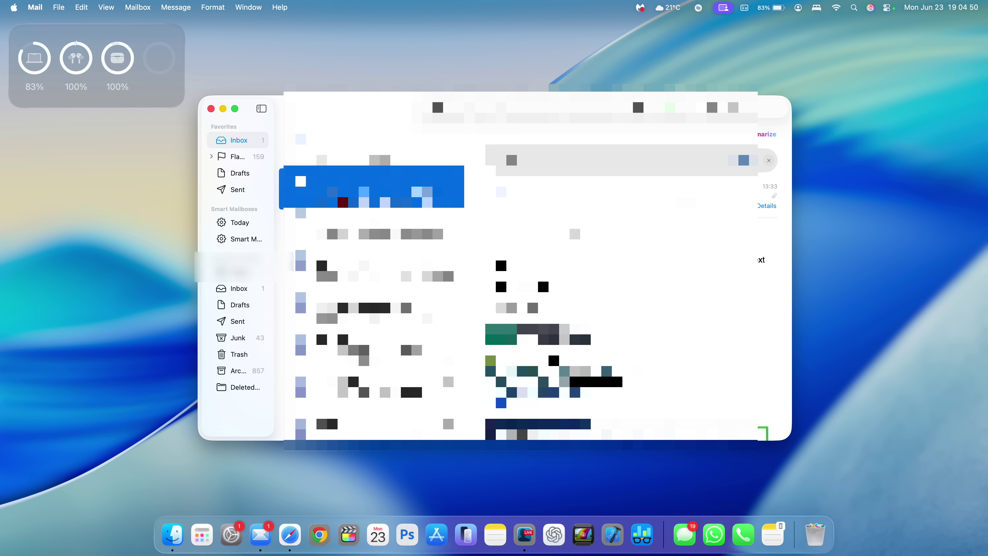
{"action": "left_click", "coordinate": [371, 229]}
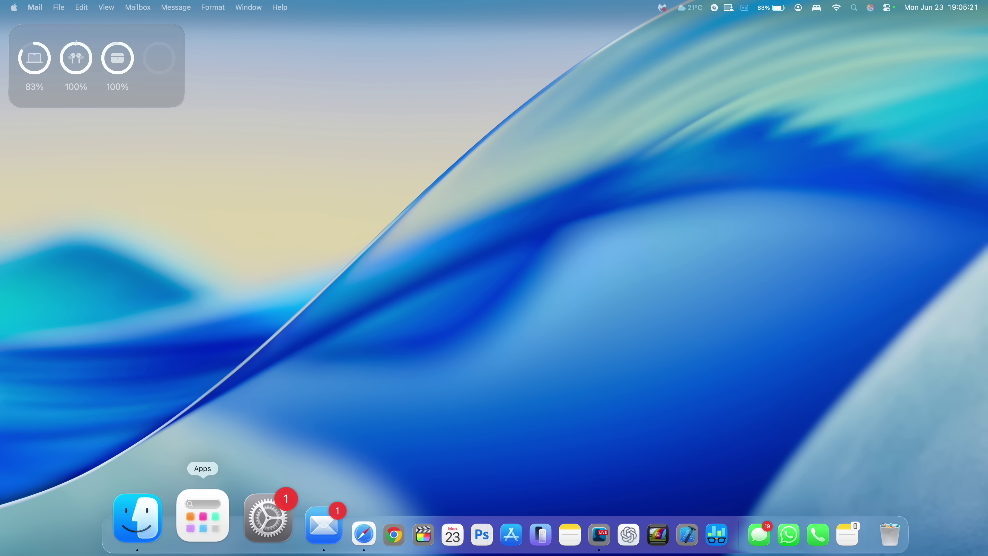
Open the Apps launcher and search 'mig' to narrow results to Migration Assistant.
{"action": "left_click", "coordinate": [203, 516]}
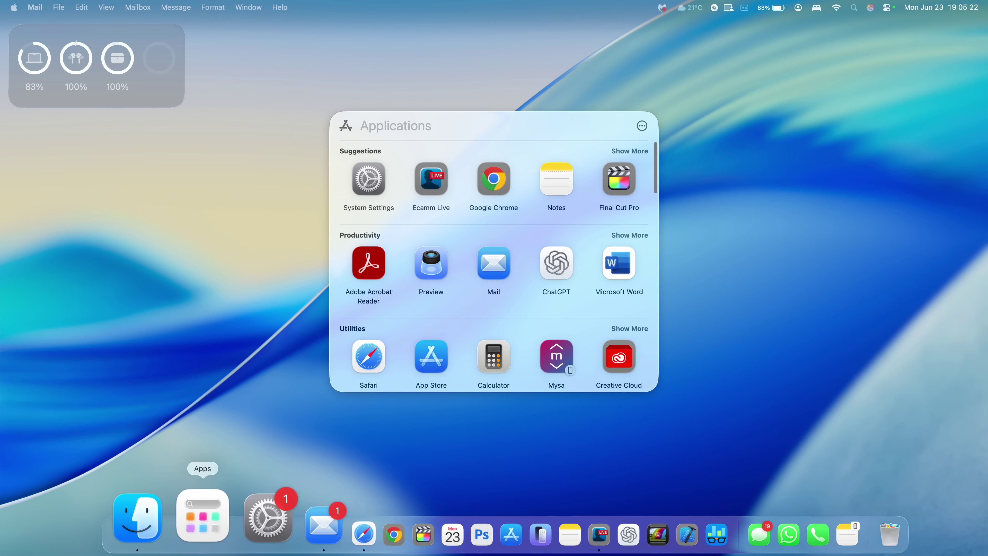
{"action": "type", "text": "mig"}
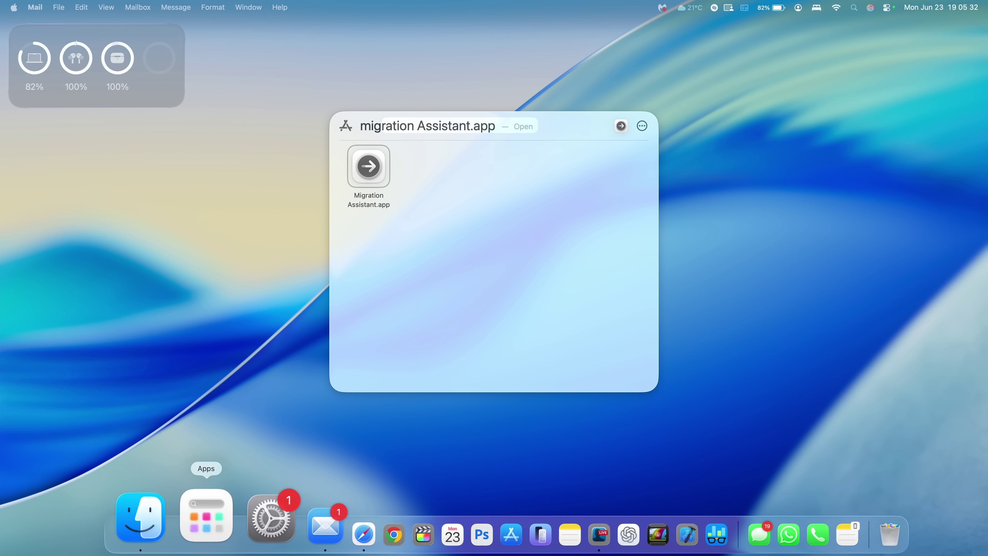
{"action": "key", "text": "BackSpace"}
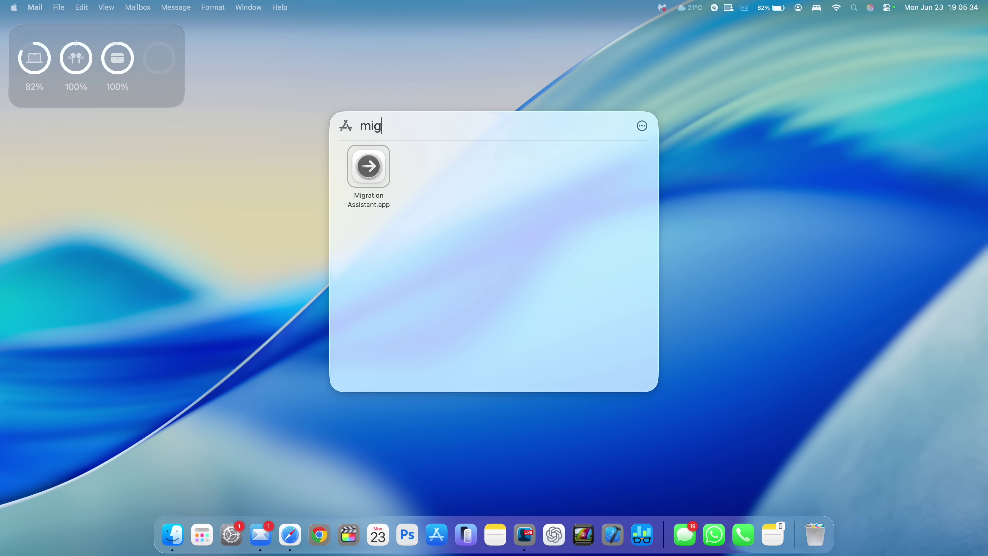
Move the Applications panel up and left, then check its view options without changing them.
{"action": "left_click_drag", "start_coordinate": [494, 253], "coordinate": [462, 251]}
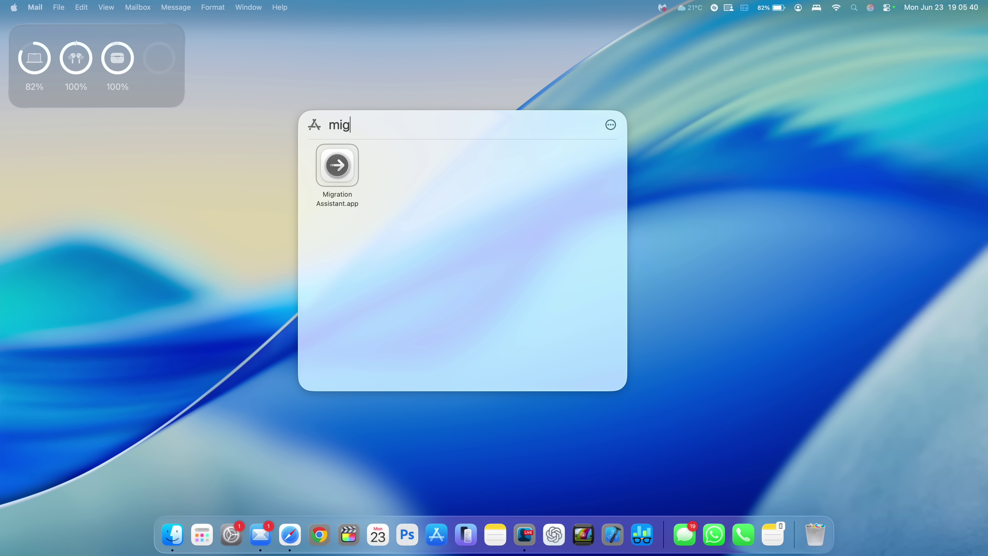
{"action": "left_click", "coordinate": [610, 125]}
{"action": "key", "text": "Escape"}
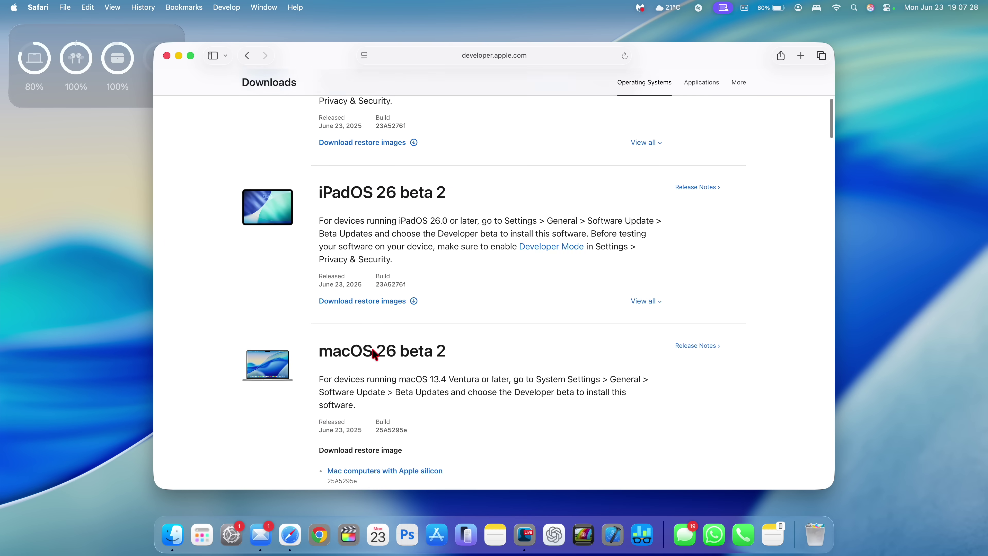
Open the release notes for macOS 26 beta 2 from the developer page.
{"action": "scroll", "coordinate": [466, 347], "scroll_direction": "down", "scroll_amount": 5}
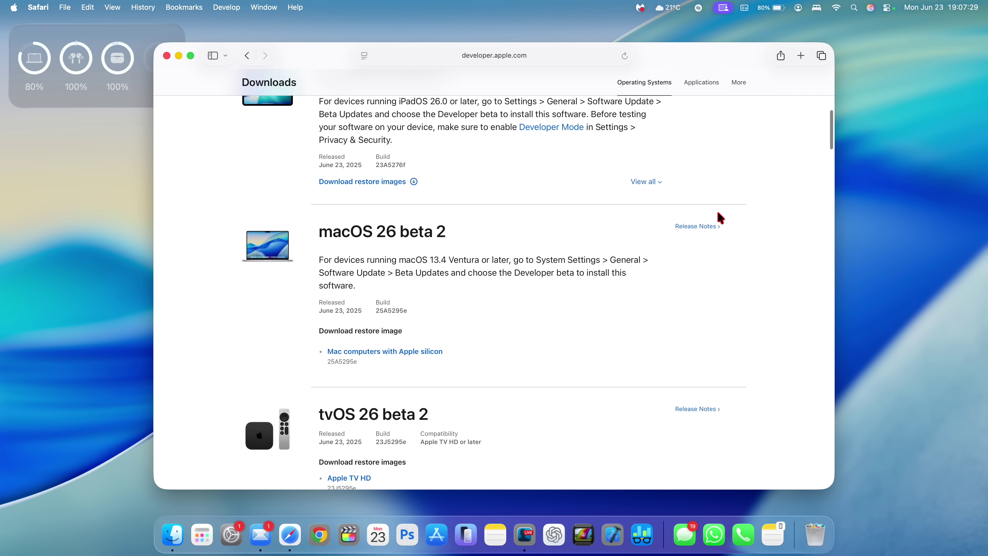
{"action": "left_click", "coordinate": [697, 227]}
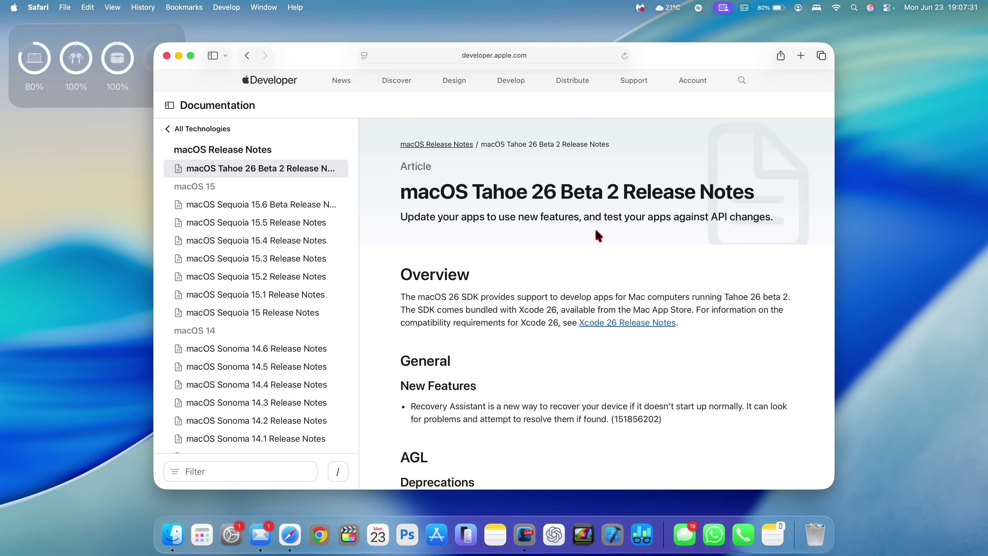
{"action": "scroll", "coordinate": [598, 235], "scroll_direction": "down", "scroll_amount": 5}
{"action": "scroll", "coordinate": [595, 232], "scroll_direction": "up", "scroll_amount": 5}
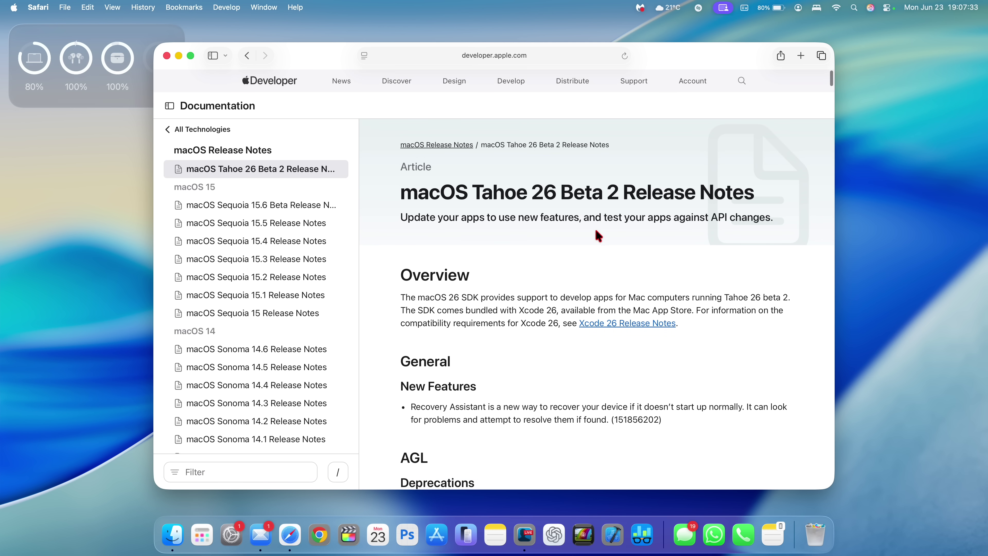
{"action": "scroll", "coordinate": [566, 249], "scroll_direction": "down", "scroll_amount": 8}
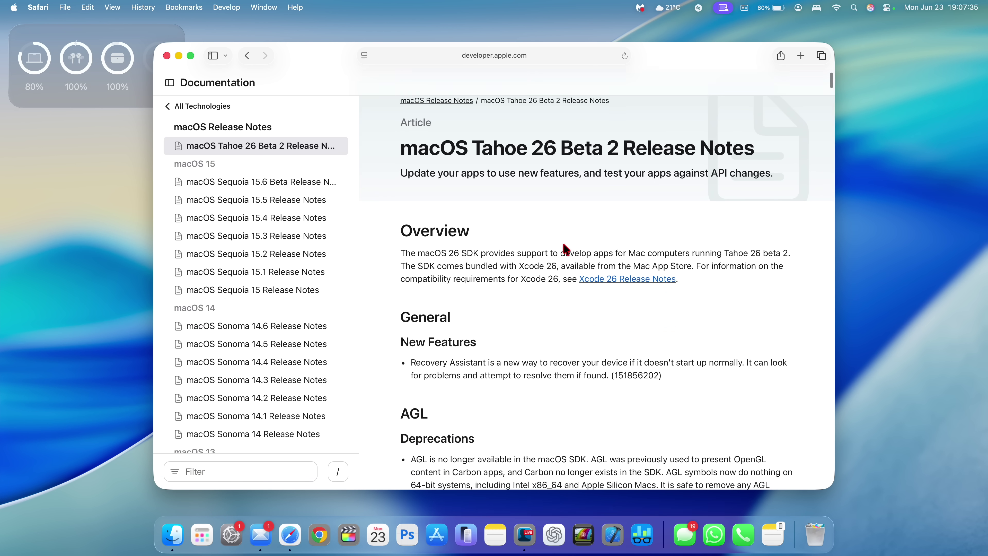
{"action": "scroll", "coordinate": [563, 244], "scroll_direction": "up", "scroll_amount": 2}
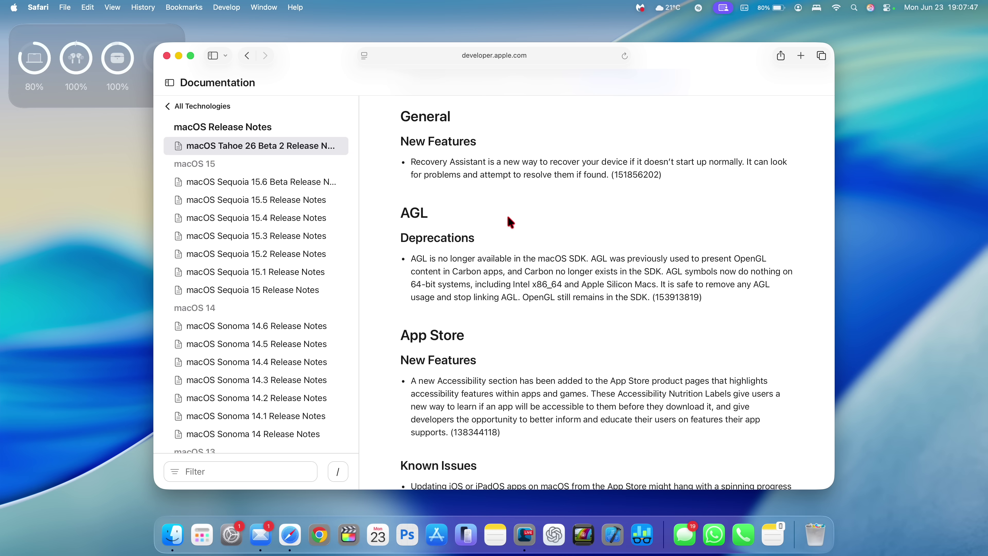
Read down through the release notes to the Keyboard and Maps sections.
{"action": "scroll", "coordinate": [511, 222], "scroll_direction": "down", "scroll_amount": 5}
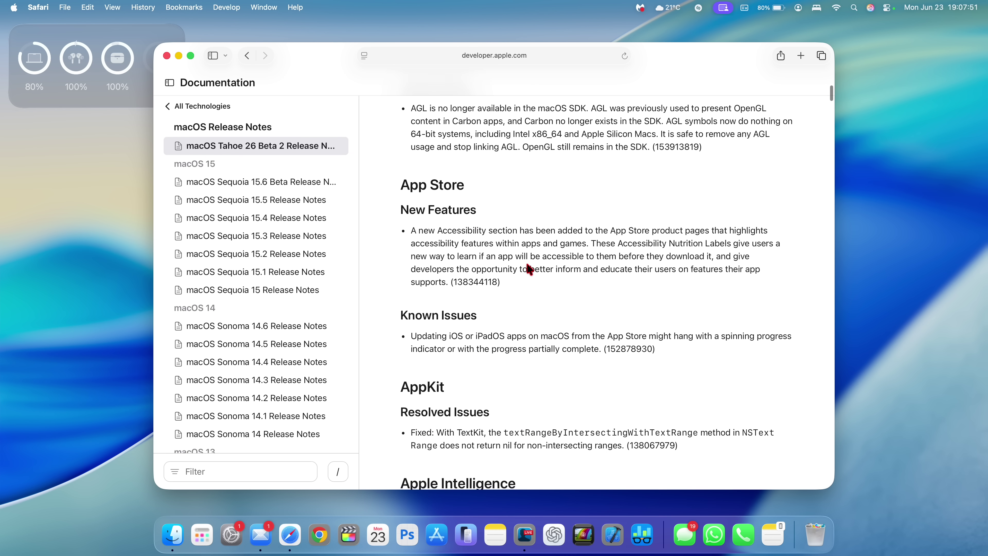
{"action": "scroll", "coordinate": [527, 264], "scroll_direction": "down", "scroll_amount": 6}
{"action": "scroll", "coordinate": [529, 268], "scroll_direction": "down", "scroll_amount": 2}
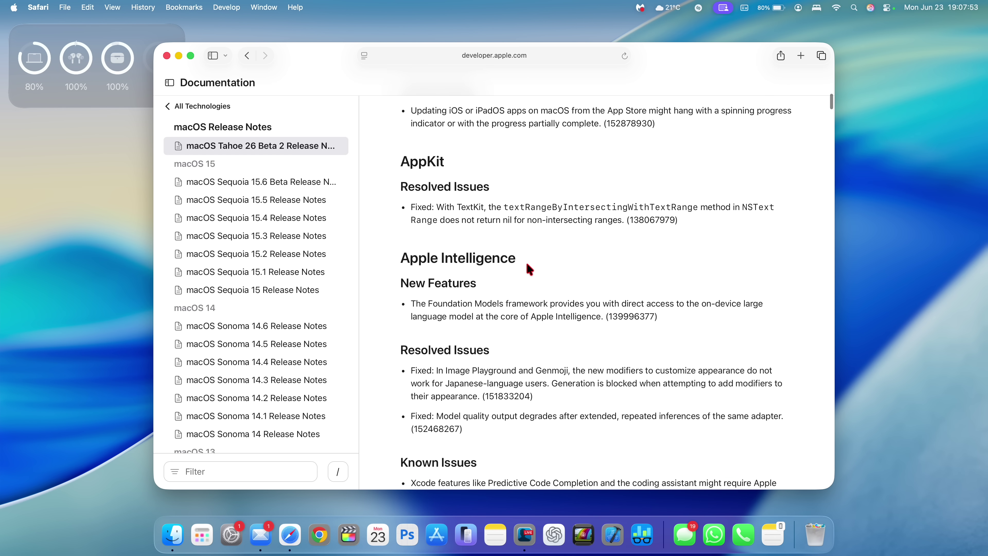
{"action": "scroll", "coordinate": [529, 269], "scroll_direction": "down", "scroll_amount": 3}
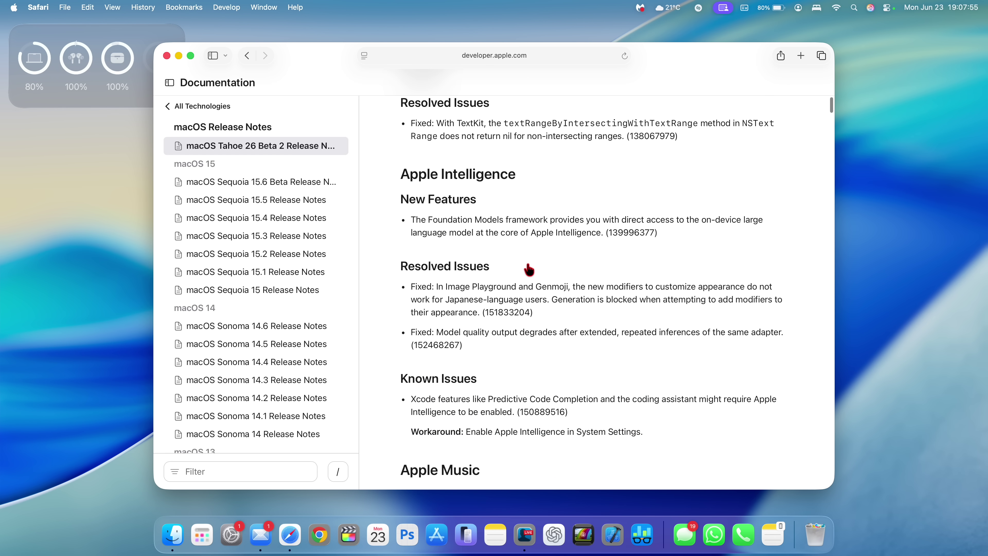
{"action": "scroll", "coordinate": [529, 268], "scroll_direction": "down", "scroll_amount": 1}
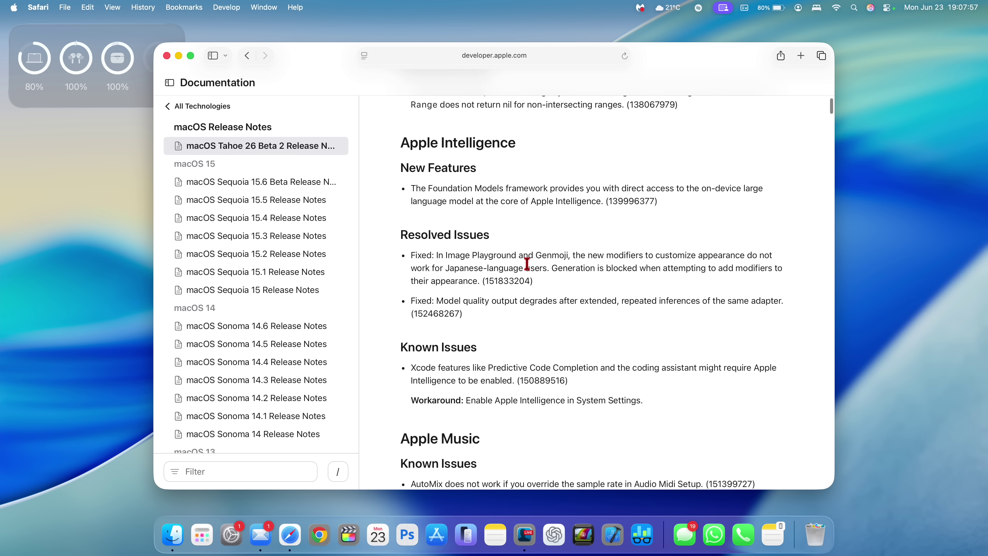
{"action": "scroll", "coordinate": [527, 264], "scroll_direction": "down", "scroll_amount": 5}
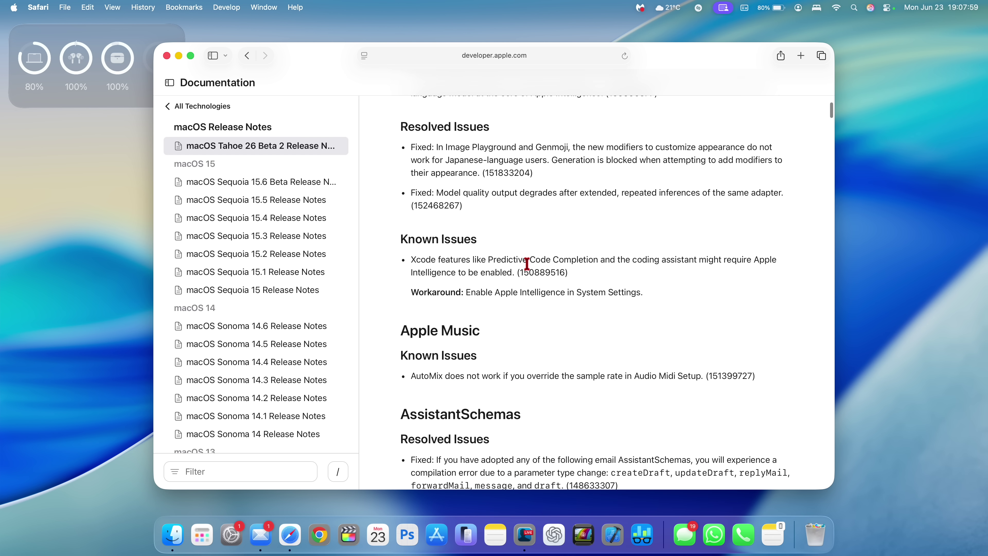
{"action": "scroll", "coordinate": [529, 271], "scroll_direction": "down", "scroll_amount": 1}
{"action": "scroll", "coordinate": [514, 297], "scroll_direction": "down", "scroll_amount": 15}
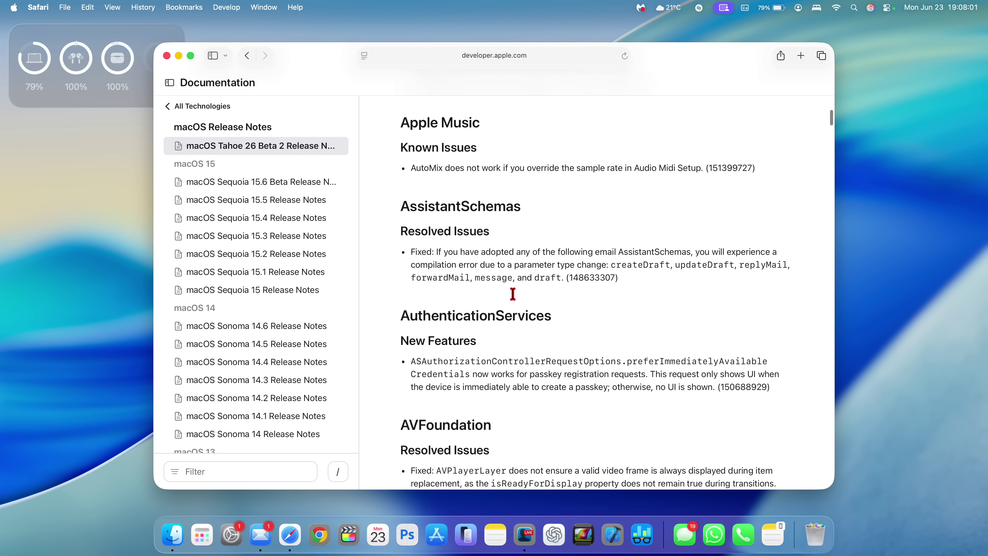
{"action": "scroll", "coordinate": [513, 293], "scroll_direction": "down", "scroll_amount": 20}
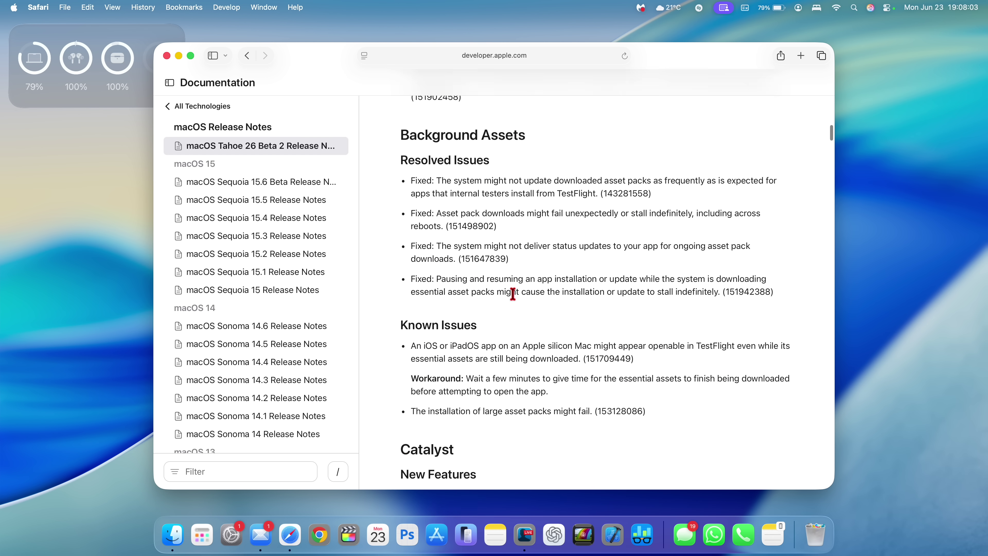
{"action": "scroll", "coordinate": [513, 294], "scroll_direction": "down", "scroll_amount": 10}
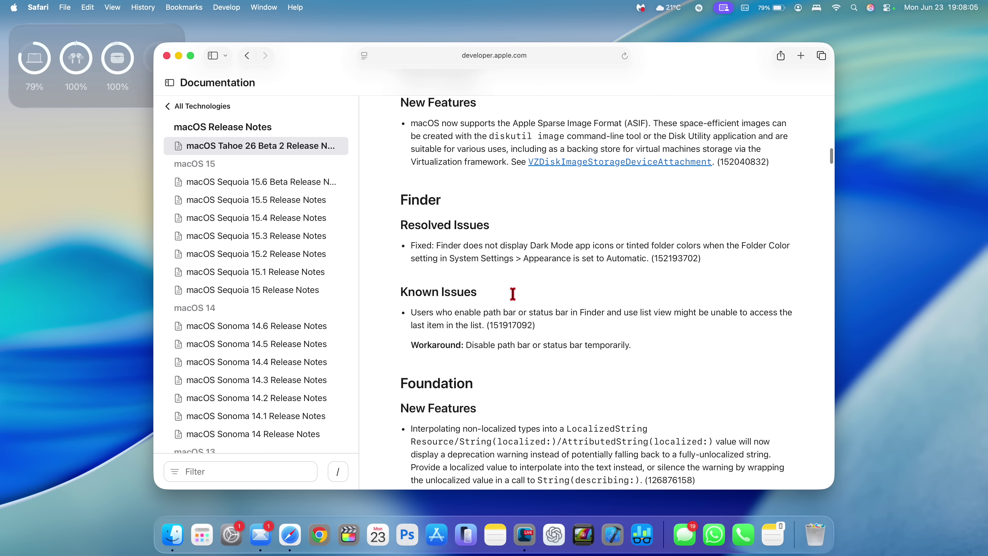
{"action": "scroll", "coordinate": [513, 294], "scroll_direction": "down", "scroll_amount": 10}
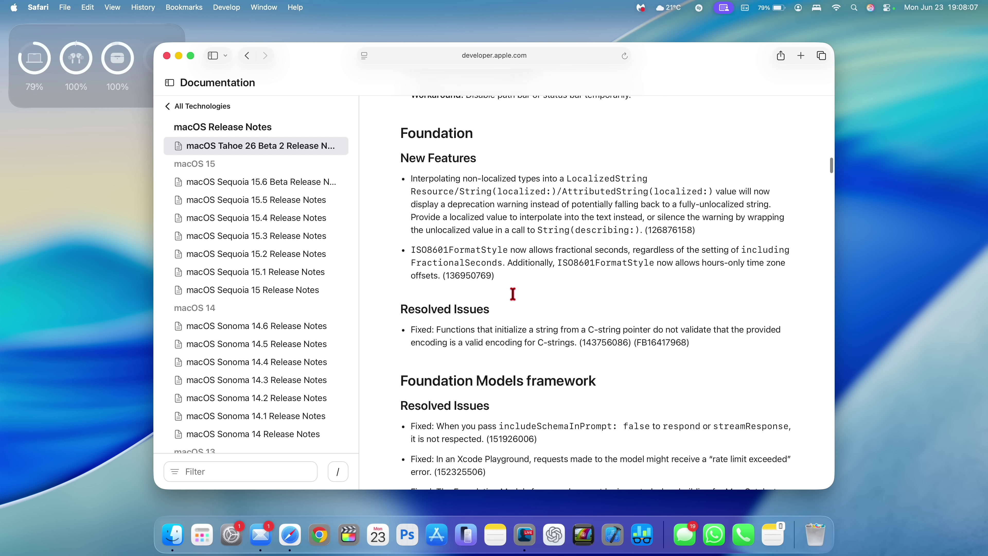
{"action": "scroll", "coordinate": [513, 294], "scroll_direction": "down", "scroll_amount": 20}
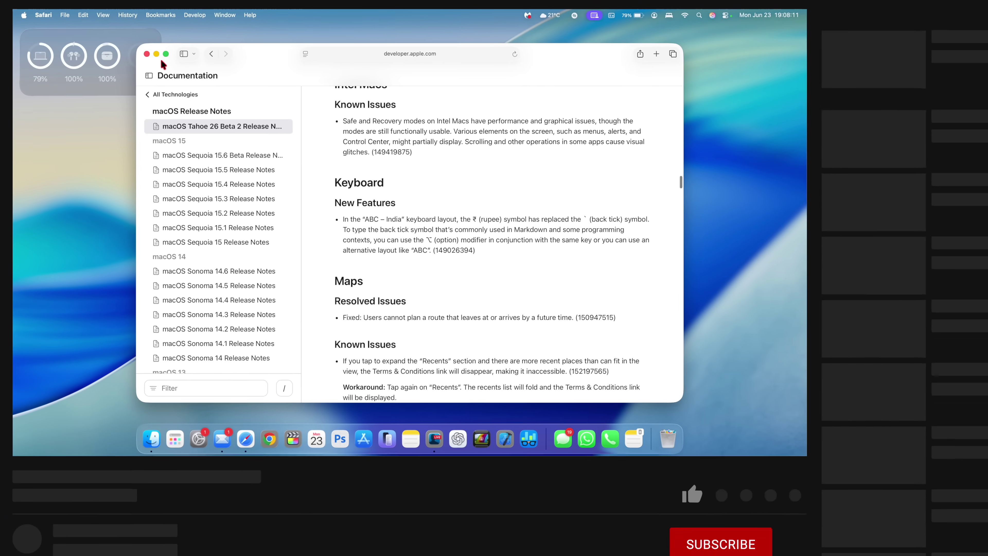
Continue down the release notes past the Maps and Messages sections.
{"action": "scroll", "coordinate": [383, 277], "scroll_direction": "down", "scroll_amount": 5}
{"action": "scroll", "coordinate": [310, 225], "scroll_direction": "down", "scroll_amount": 2}
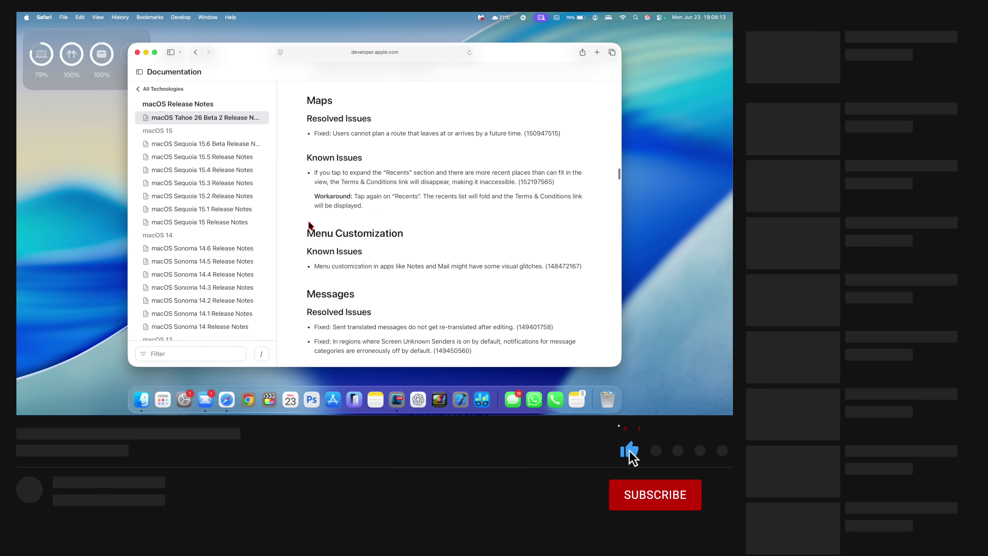
{"action": "scroll", "coordinate": [310, 225], "scroll_direction": "down", "scroll_amount": 10}
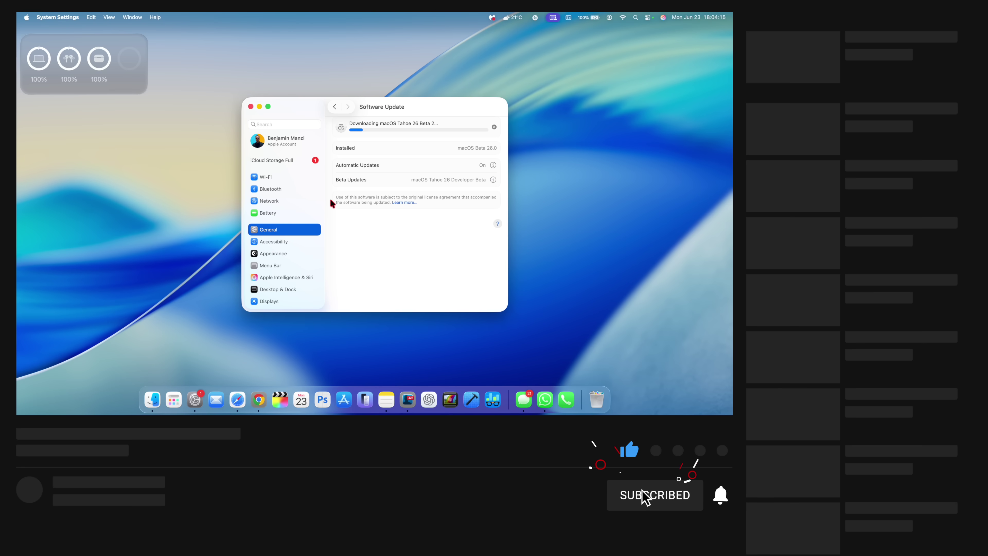